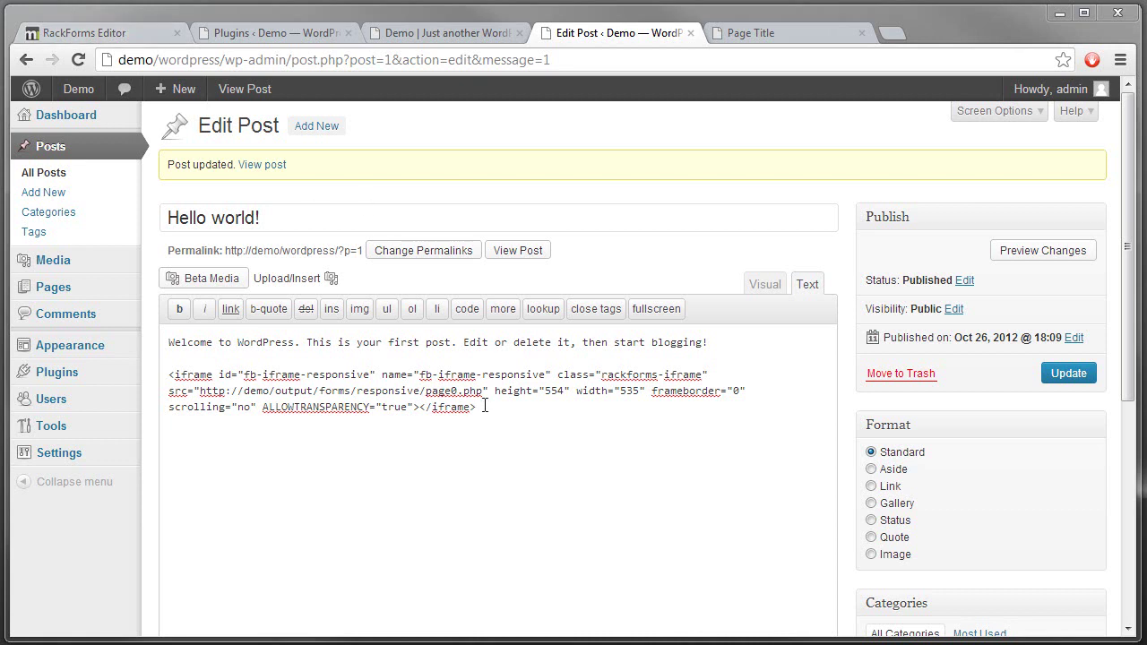
# - Select the full iframe embed code in the Hello world! post's Text editor
pyautogui.moveTo(483, 407); pyautogui.dragTo(166, 374)
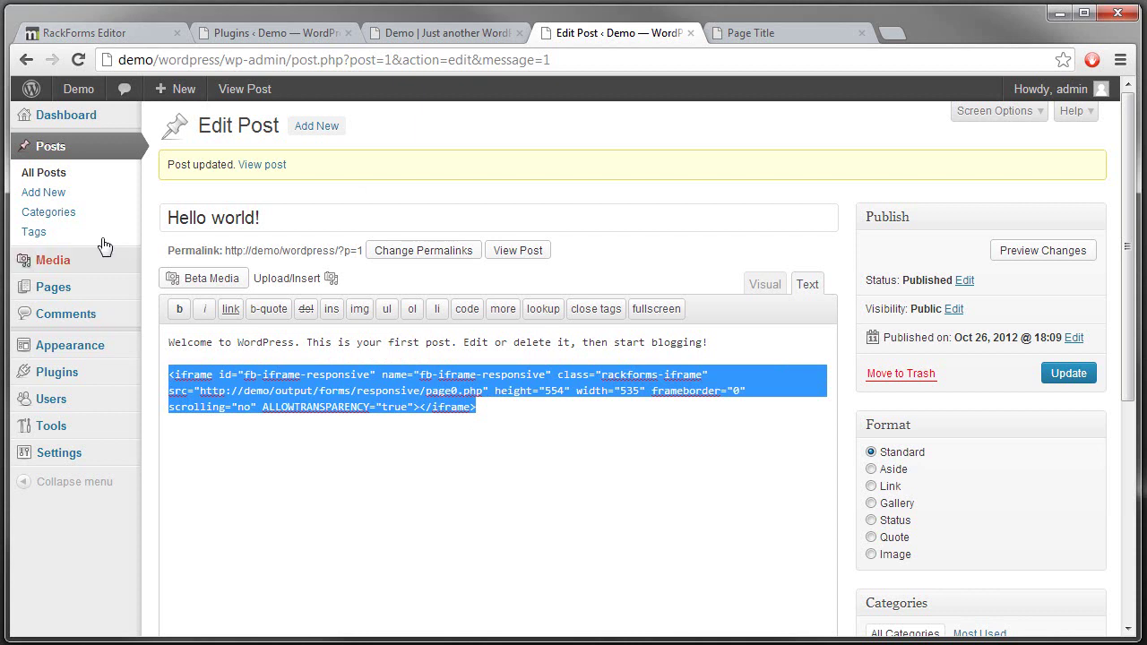
# - Display the RackForms contact form's iFrame embed code, then dismiss the notice and code prompt
pyautogui.click(133, 32)
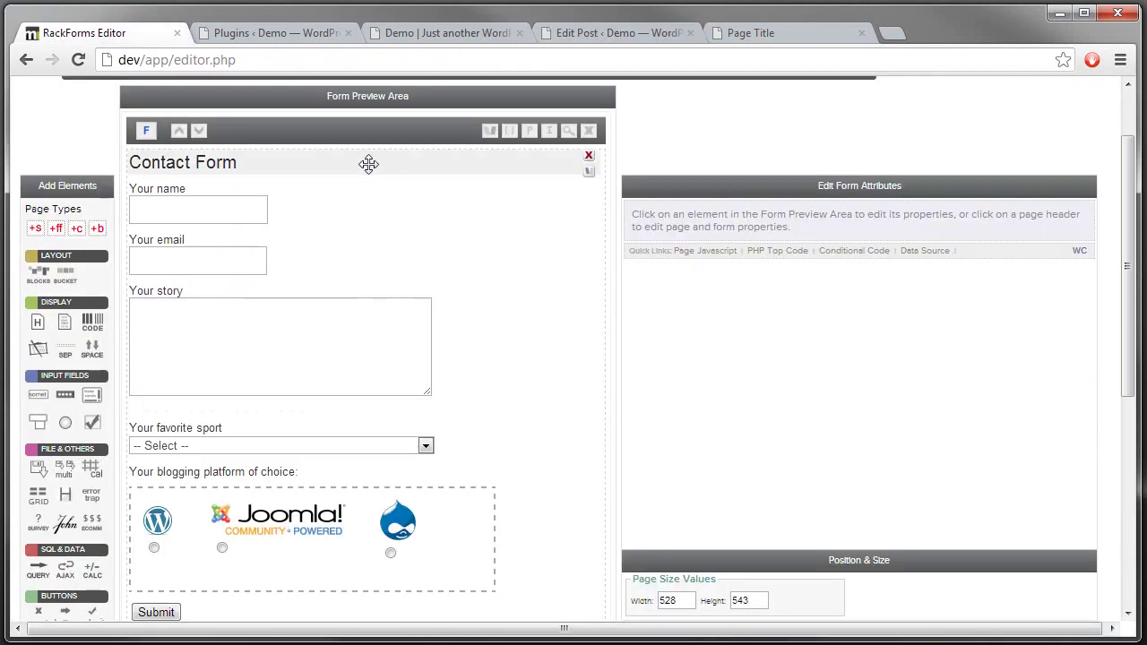
pyautogui.scroll(2, 371, 167)
pyautogui.scroll(-3, 417, 366)
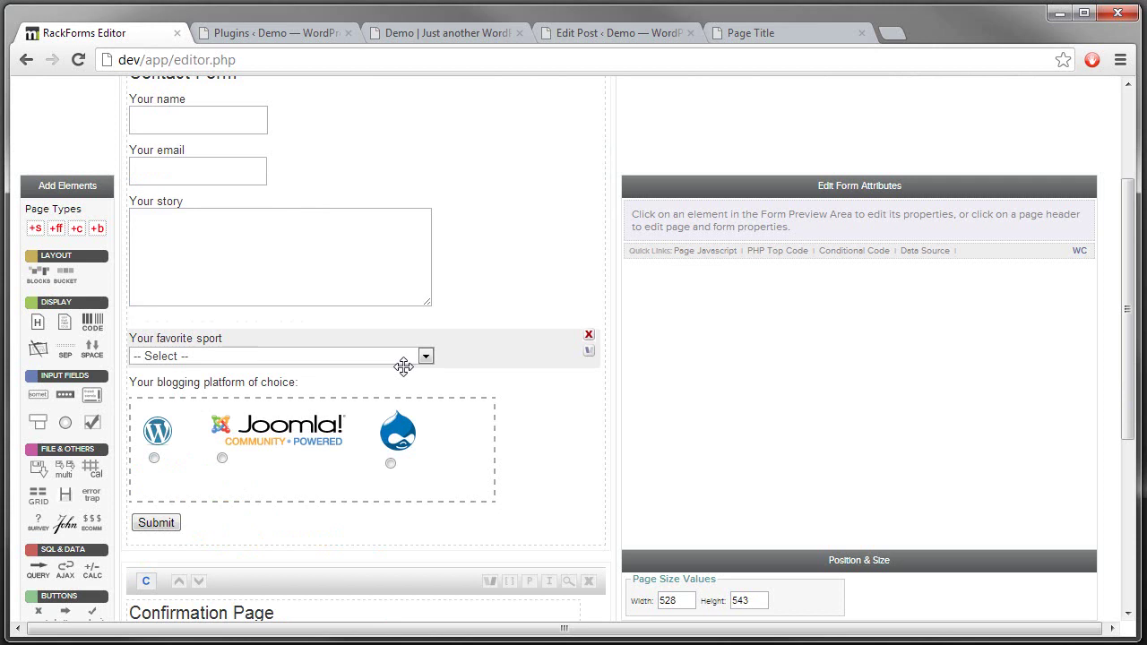
pyautogui.scroll(2, 403, 365)
pyautogui.click(551, 222)
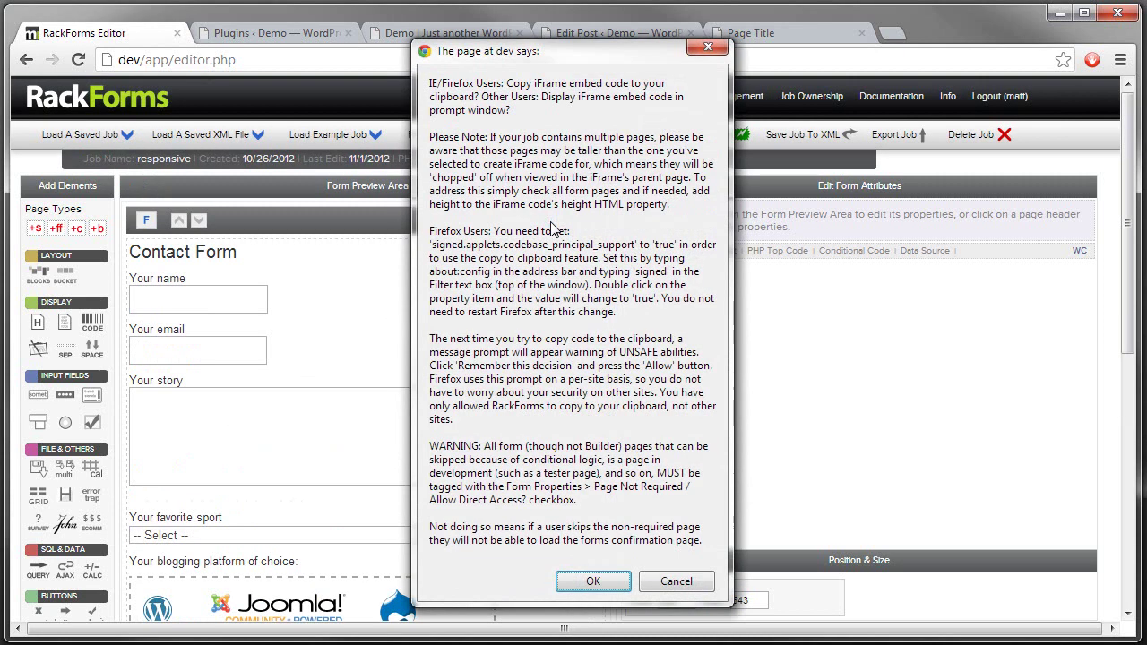
pyautogui.click(591, 583)
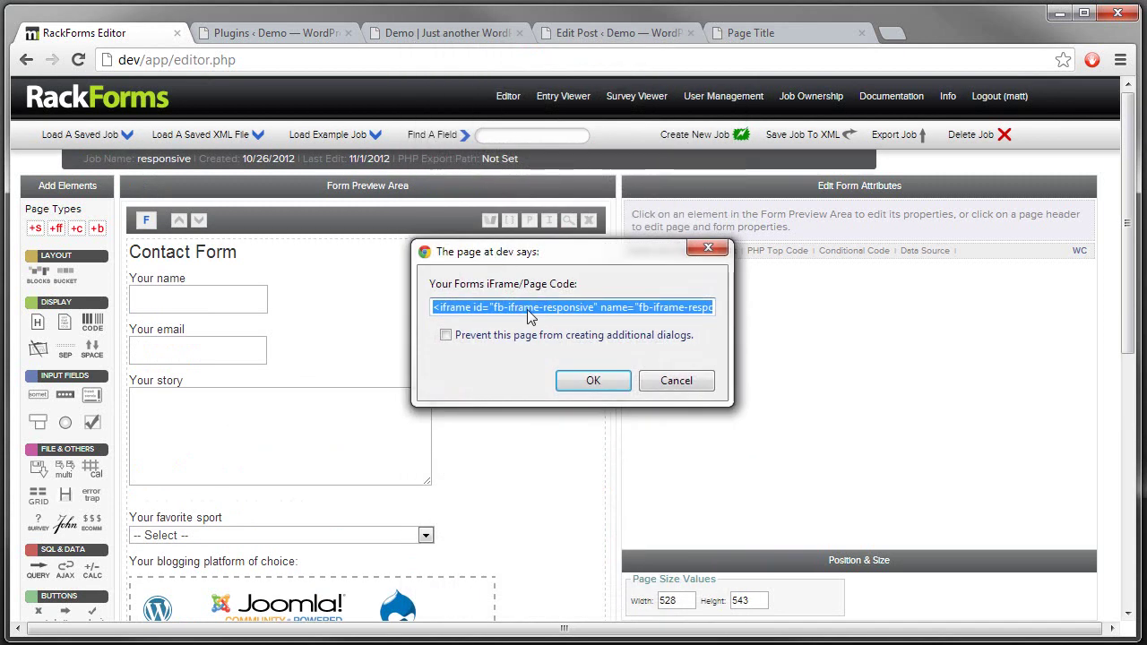
pyautogui.click(683, 385)
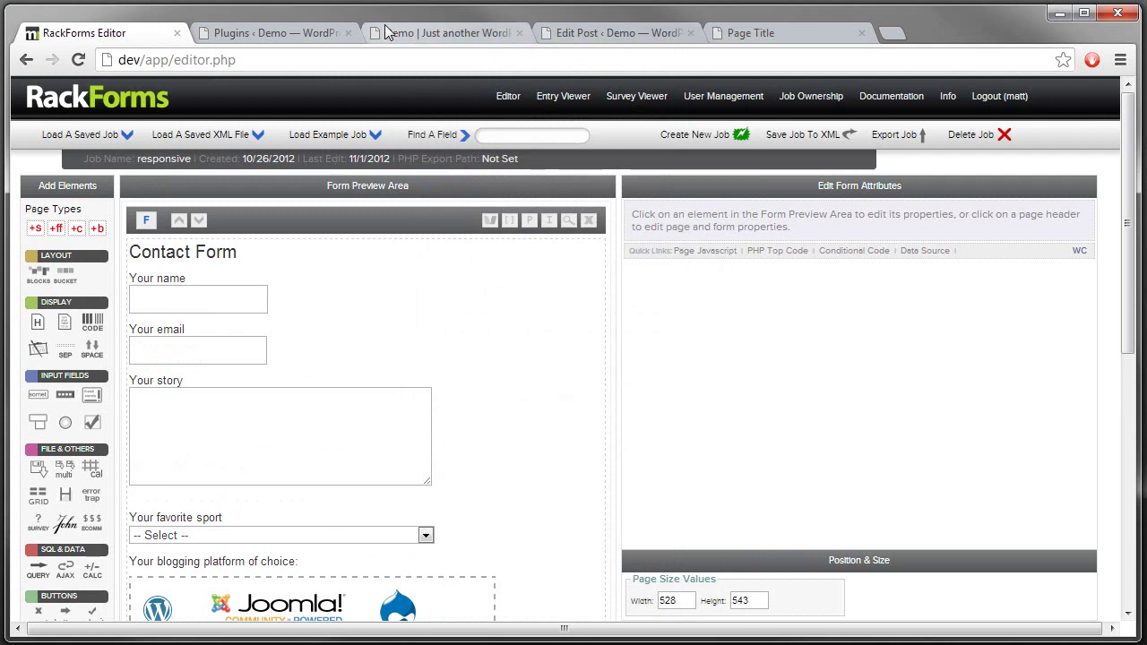
# - Update the Hello world! post with its iframe code and view its public page
pyautogui.click(599, 34)
pyautogui.click(493, 410)
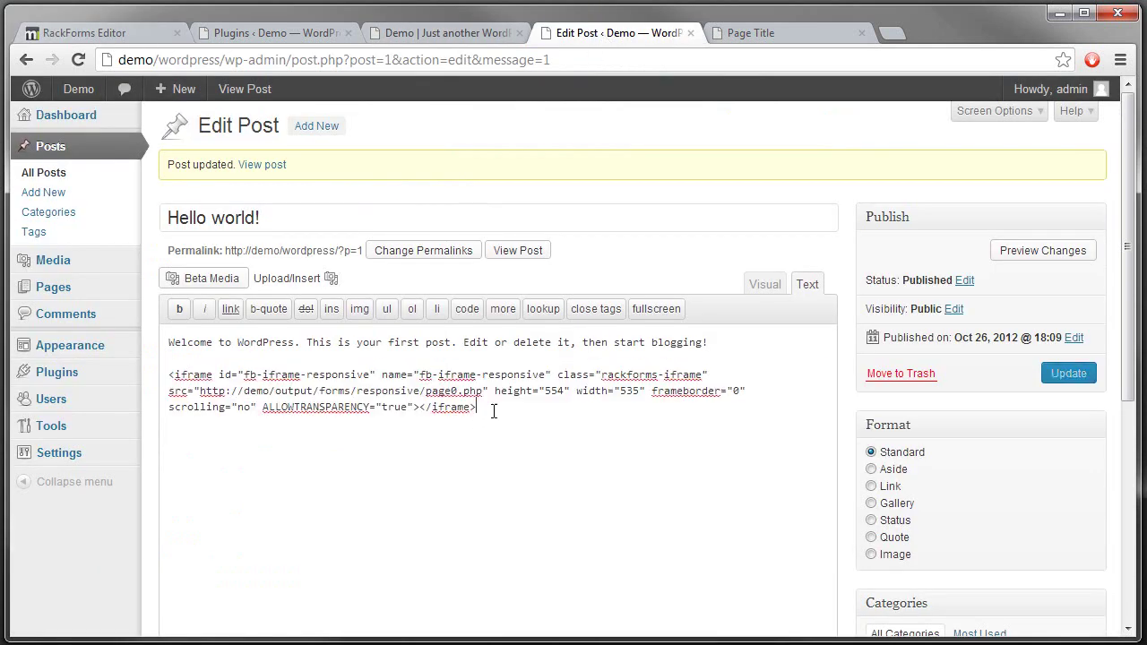
pyautogui.moveTo(492, 410); pyautogui.dragTo(166, 374)
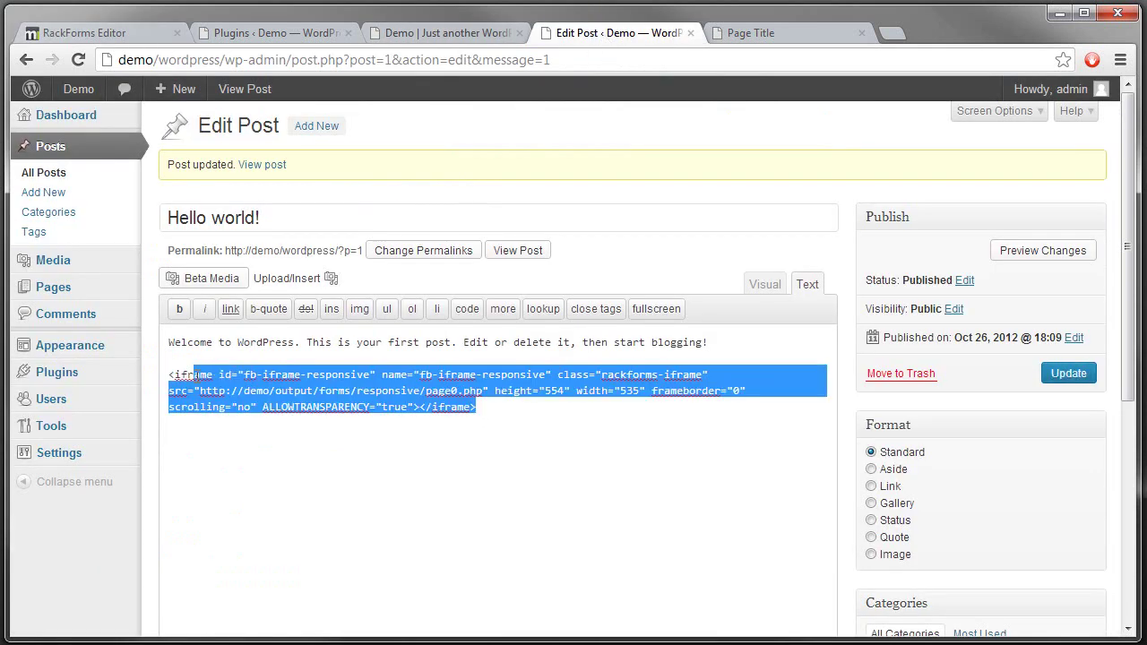
pyautogui.click(1057, 376)
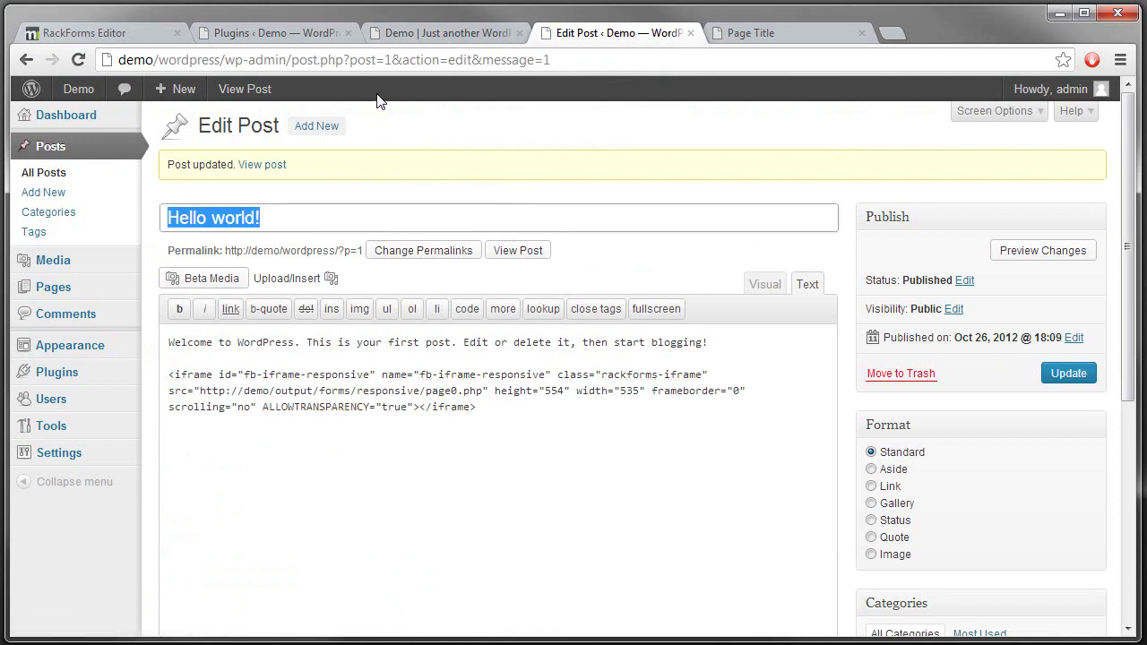
pyautogui.click(412, 33)
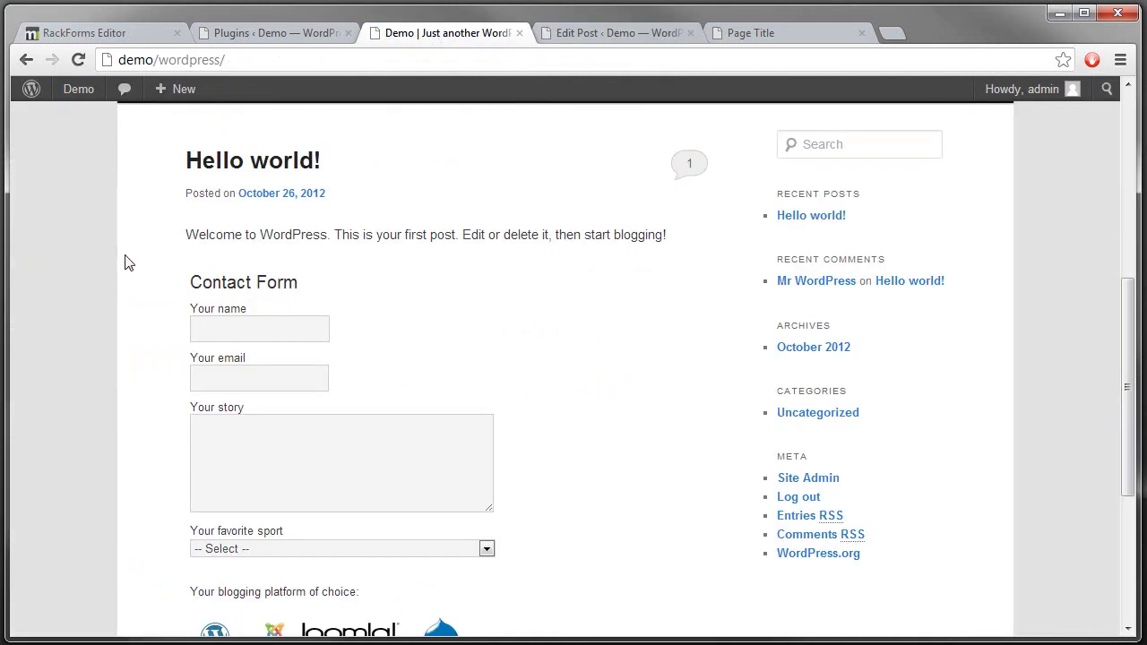
# - Scroll through the published Hello world! post to review the embedded contact form
pyautogui.scroll(-1, 157, 395)
pyautogui.scroll(2, 157, 397)
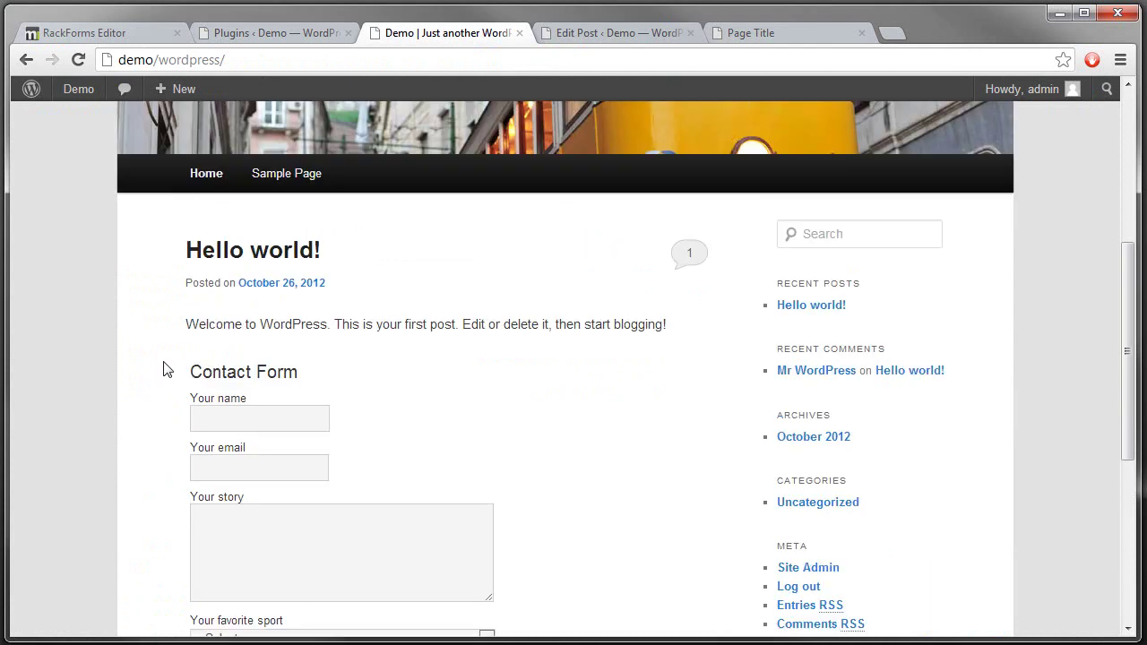
pyautogui.scroll(-2, 163, 370)
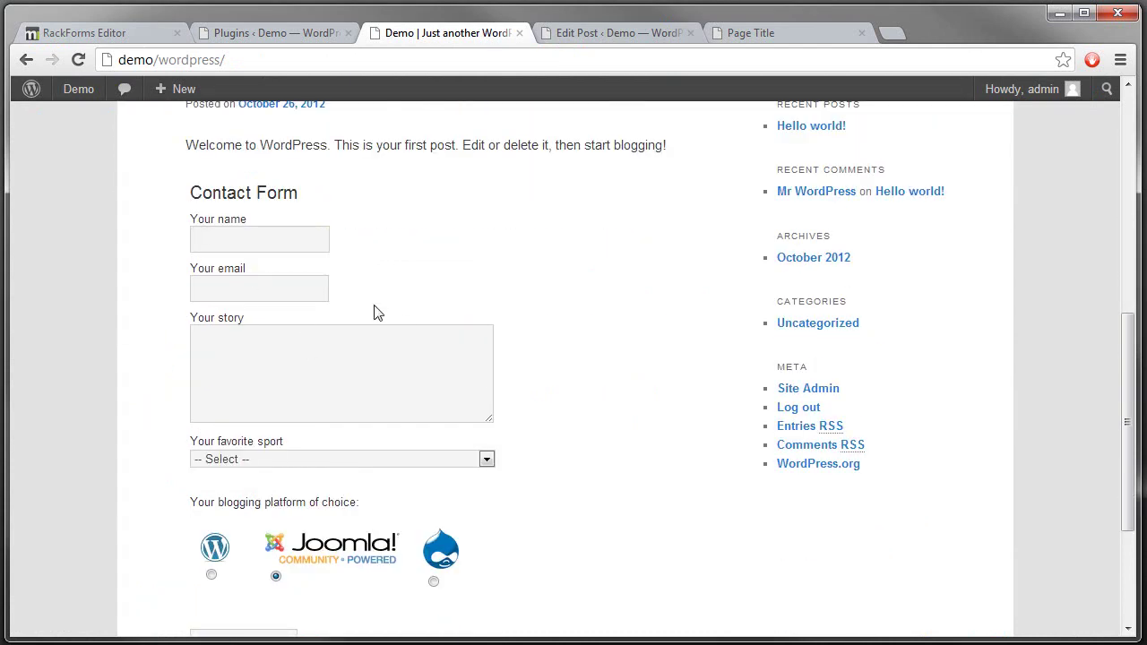
pyautogui.scroll(4, 415, 322)
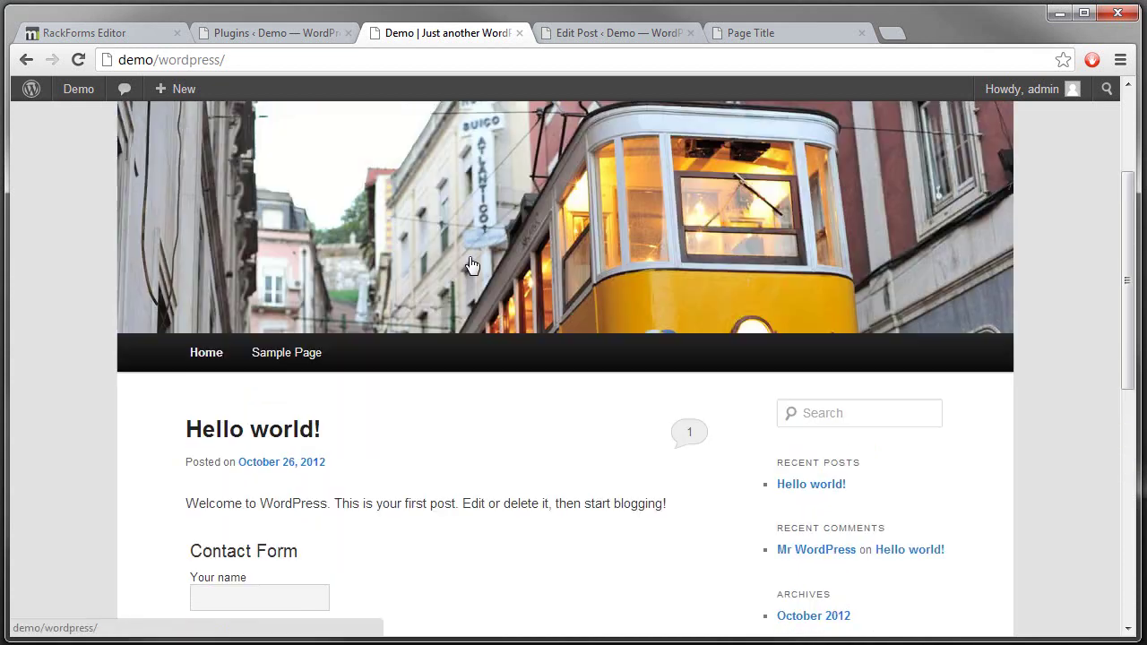
pyautogui.scroll(1, 472, 266)
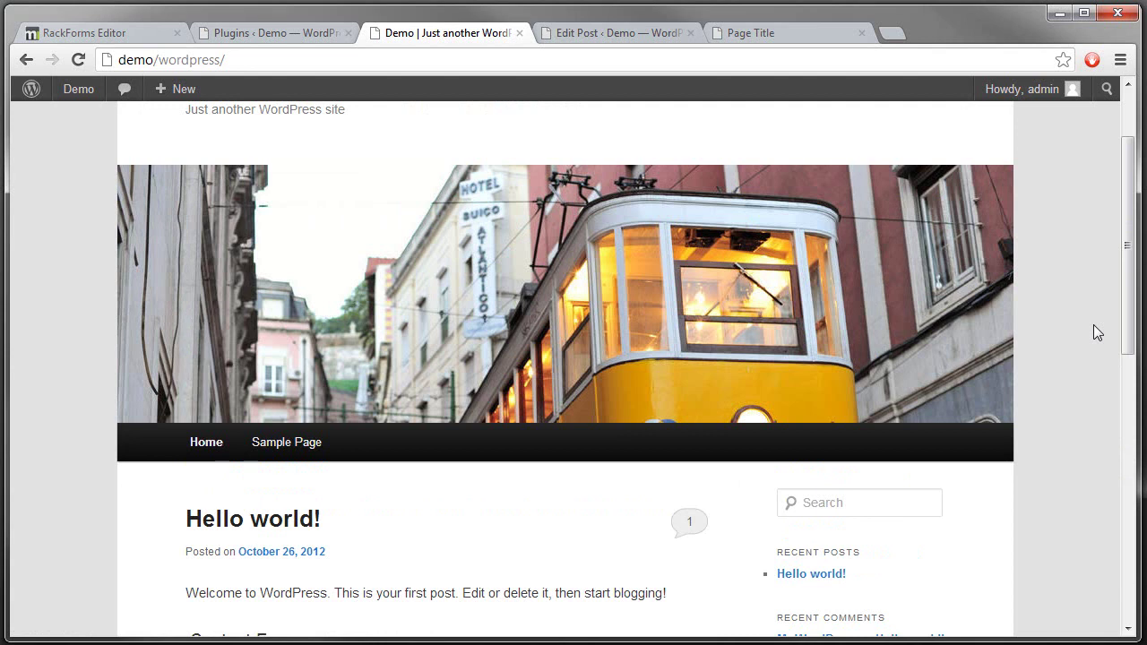
pyautogui.scroll(2, 1093, 325)
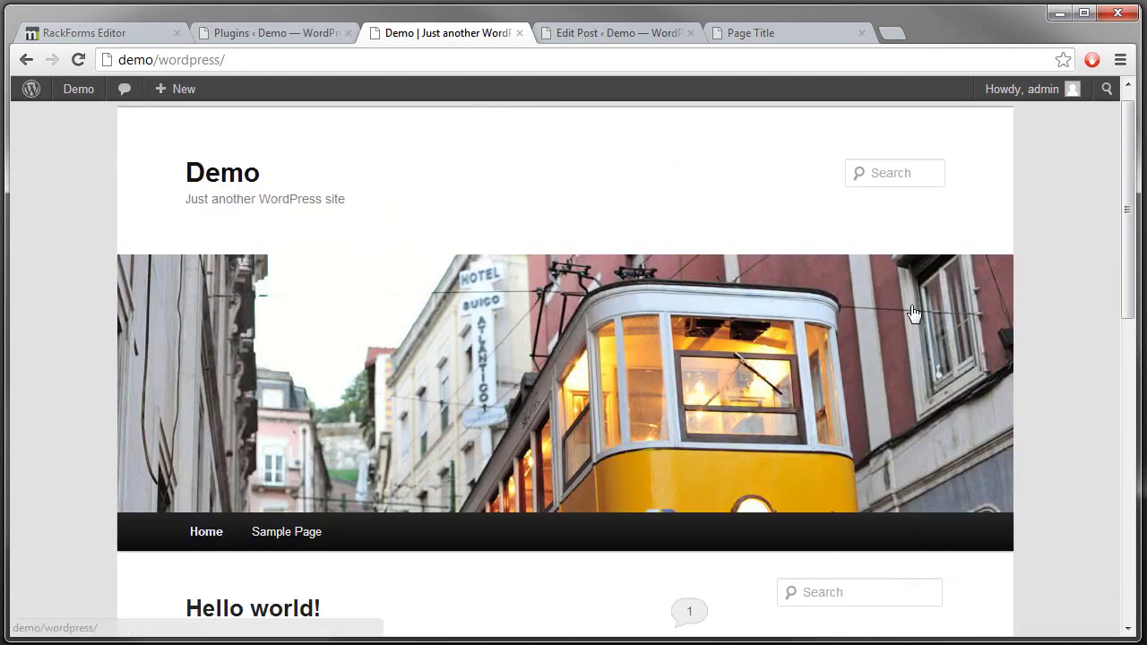
pyautogui.scroll(1, 659, 318)
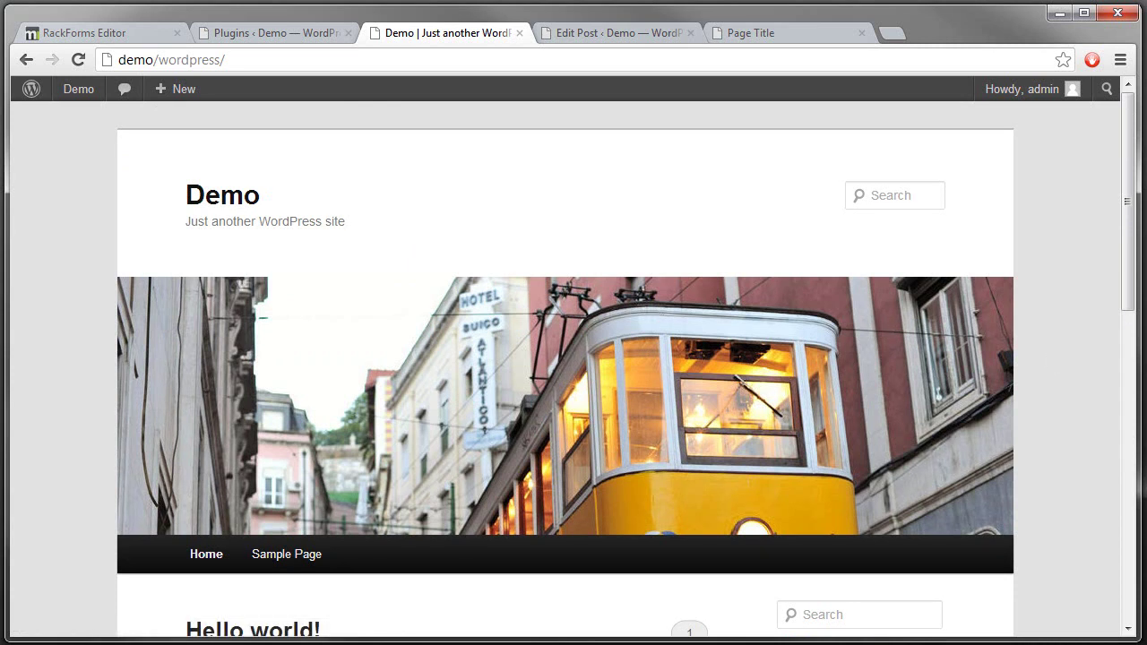
# - Narrow and widen the browser window to phone width, watching the embedded form reflow
pyautogui.moveTo(1138, 352); pyautogui.dragTo(336, 375)
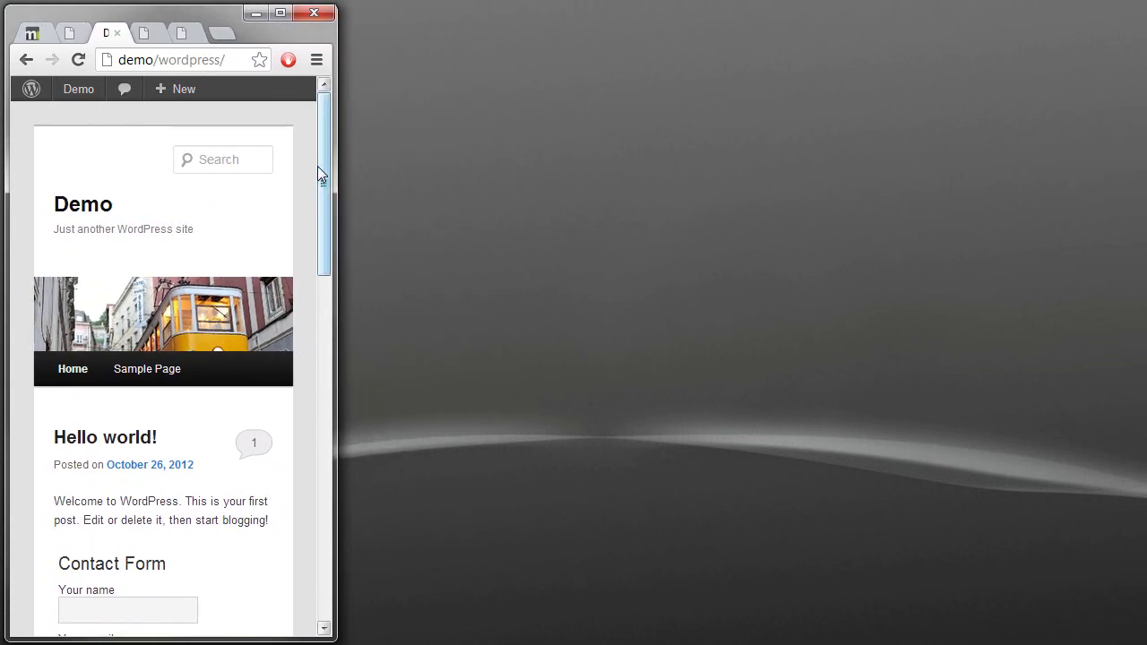
pyautogui.moveTo(320, 174); pyautogui.dragTo(965, 457)
pyautogui.scroll(2, 857, 198)
pyautogui.scroll(-2, 753, 292)
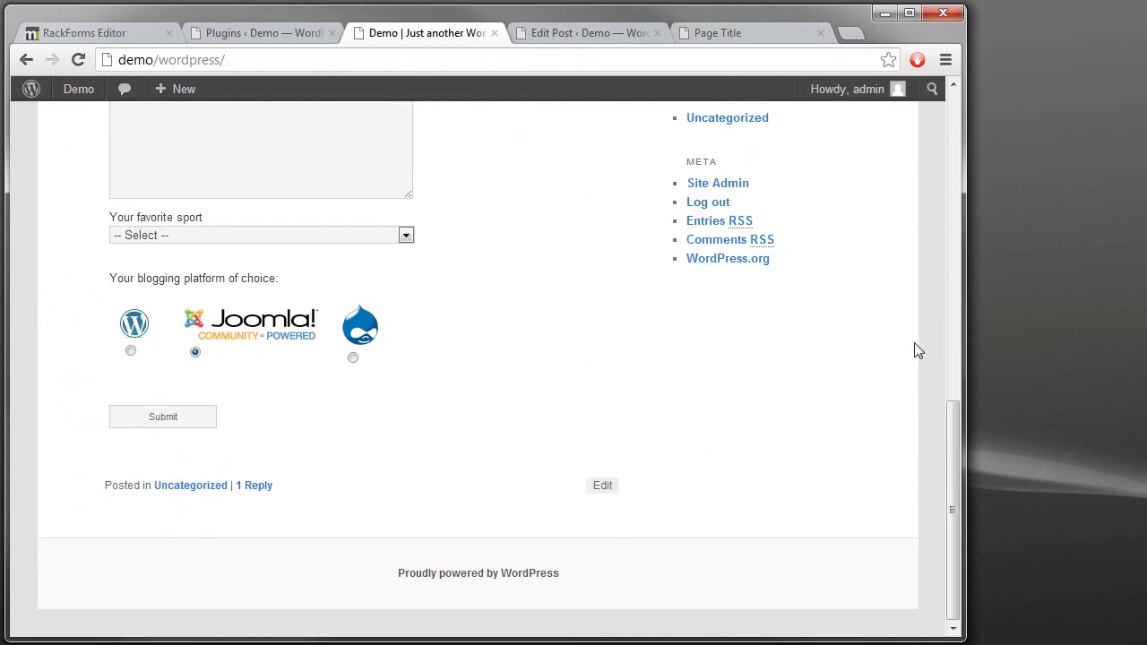
pyautogui.moveTo(964, 339); pyautogui.dragTo(334, 280)
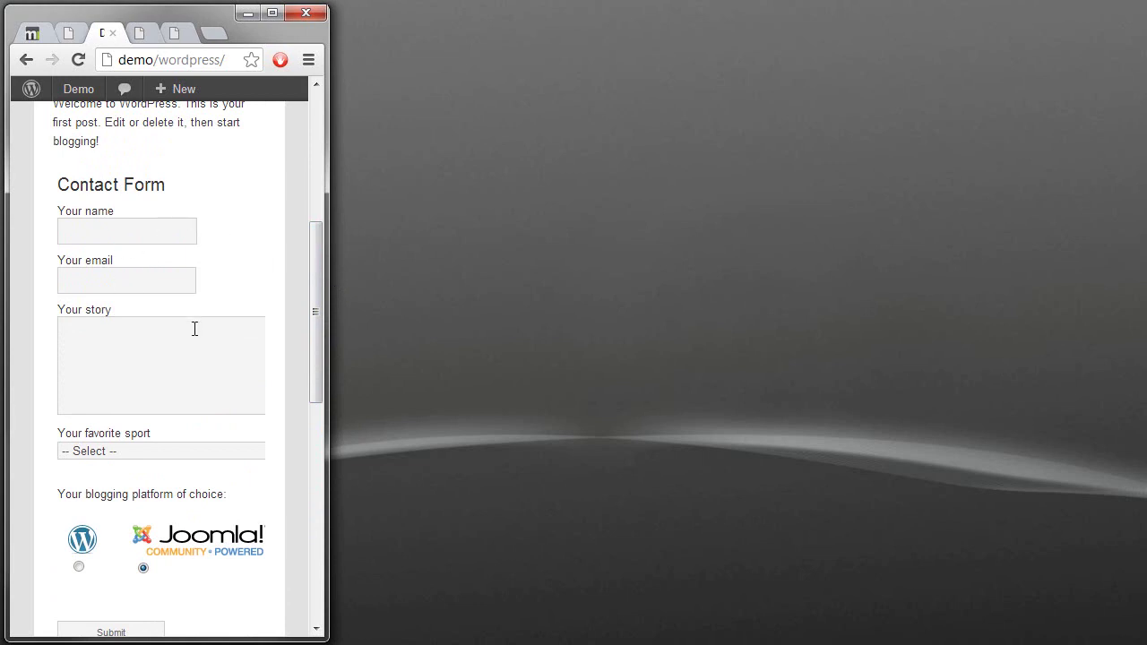
# - Try the favorite sport dropdown and Your story box, then widen the window again
pyautogui.click(110, 457)
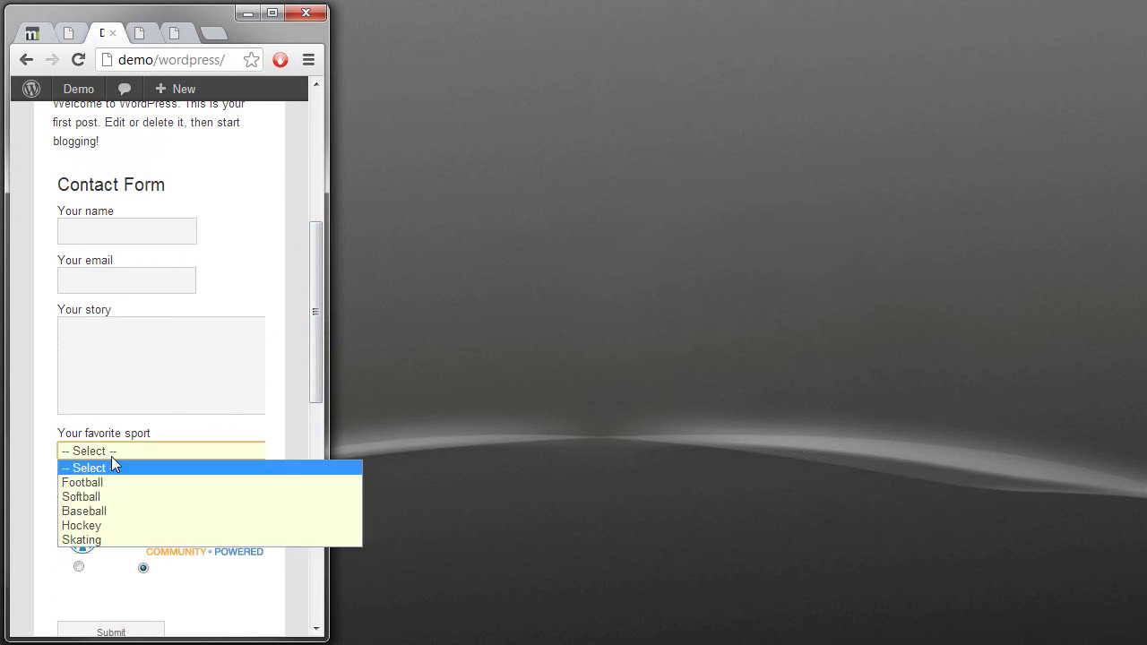
pyautogui.click(161, 385)
pyautogui.scroll(-1, 242, 495)
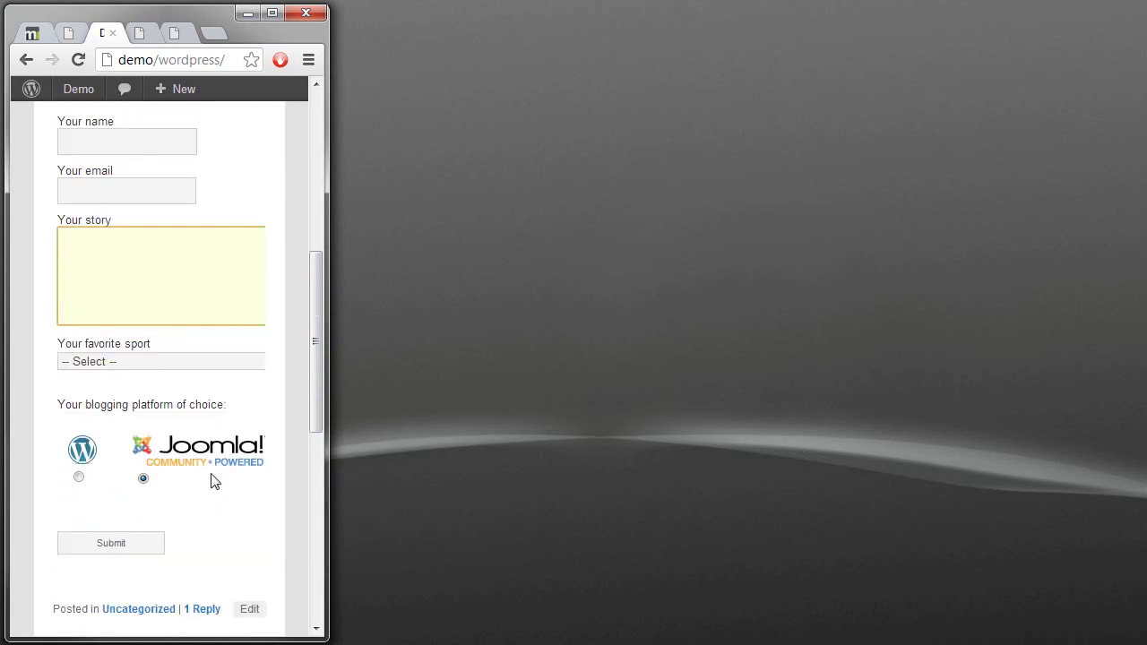
pyautogui.moveTo(327, 421); pyautogui.dragTo(1145, 420)
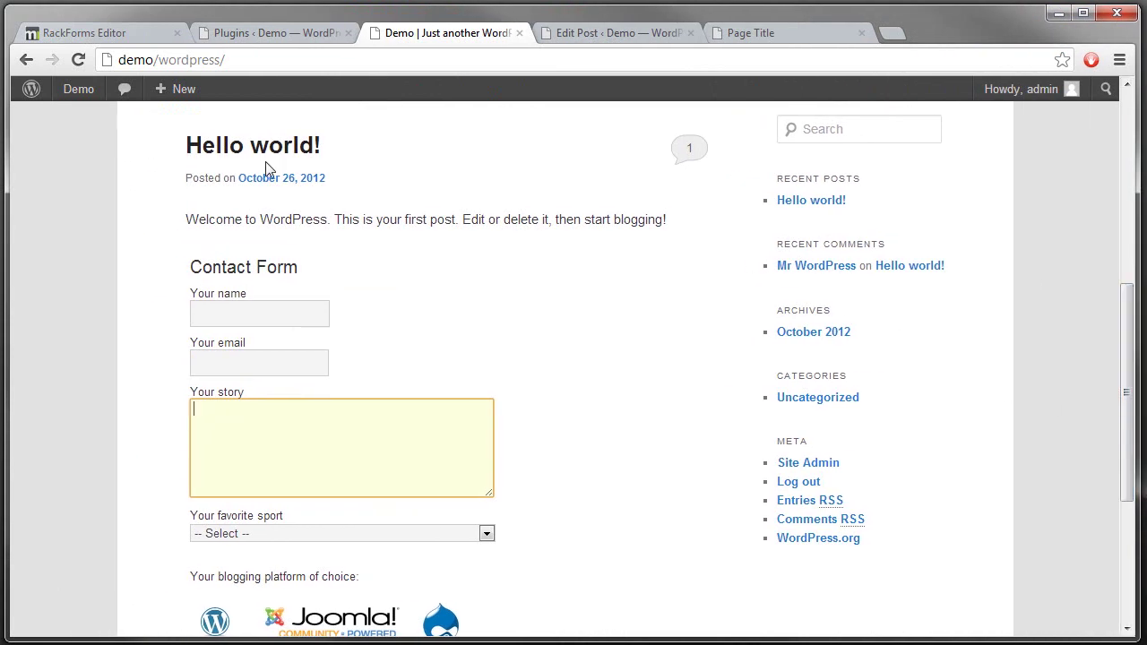
# - Output and preview the 'responsive' Contact Form job in RackForms
pyautogui.click(144, 38)
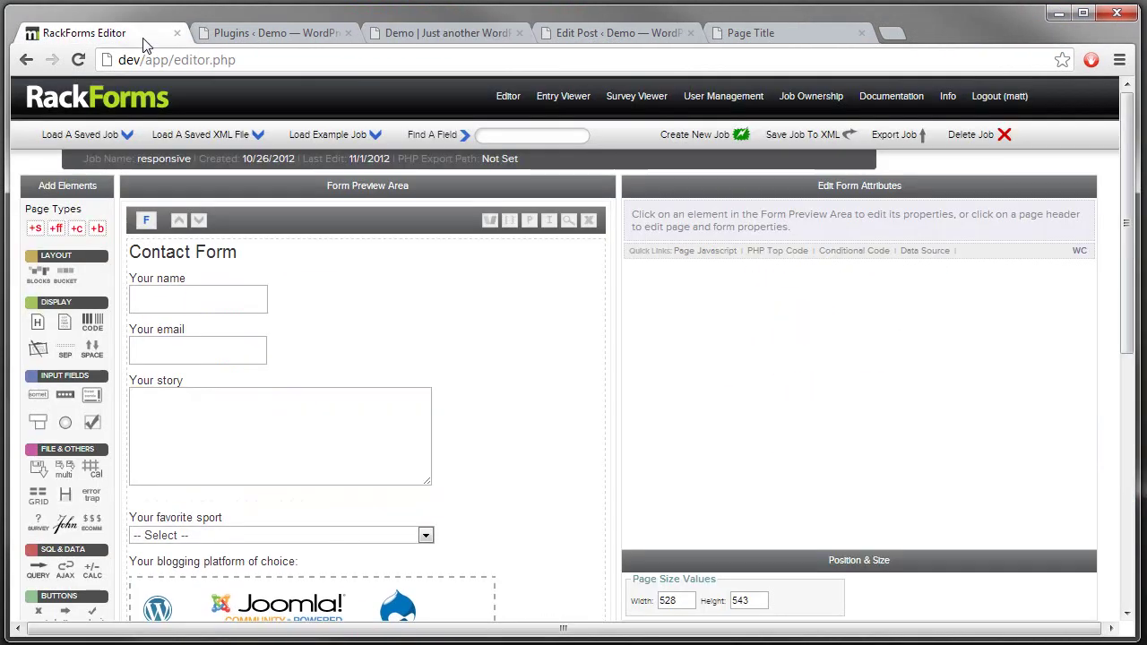
pyautogui.click(570, 226)
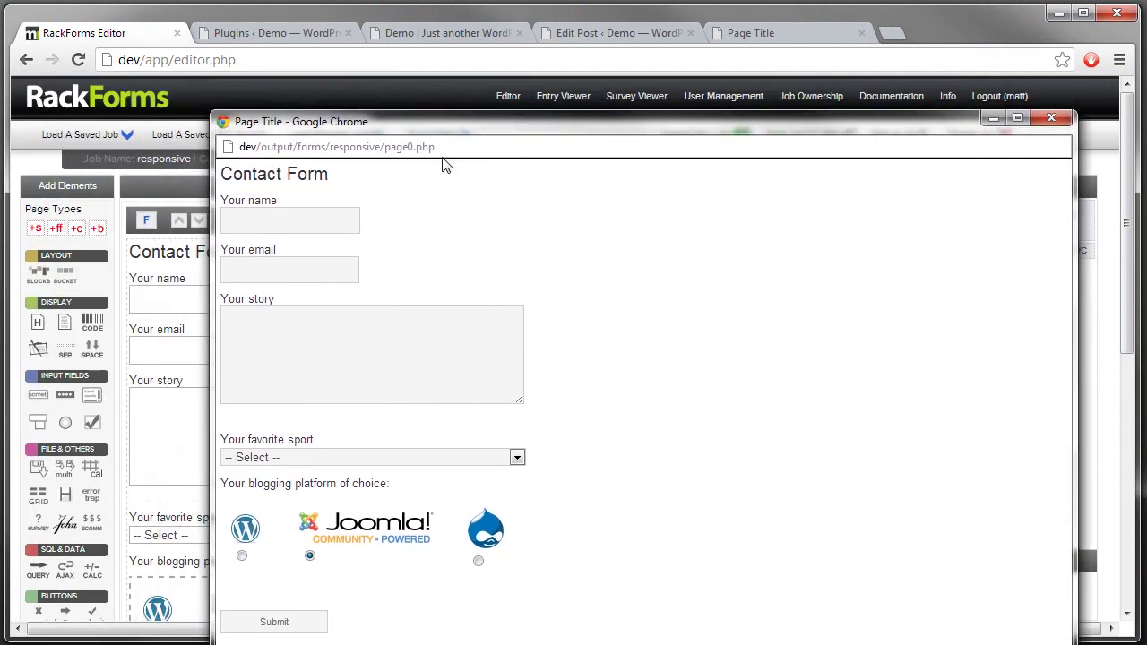
pyautogui.doubleClick(155, 159)
# - Select 'responsive' in the preview's web address, then close the preview window
pyautogui.click(364, 147)
pyautogui.click(331, 147)
pyautogui.moveTo(333, 148); pyautogui.dragTo(384, 147)
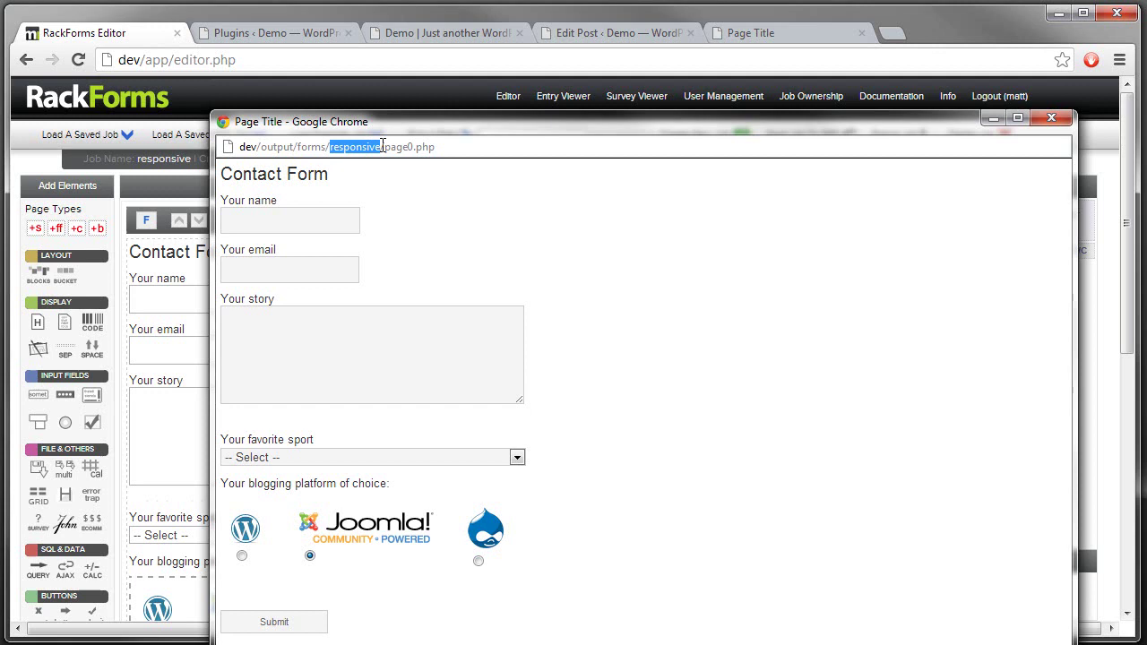
pyautogui.moveTo(581, 131); pyautogui.dragTo(559, 125)
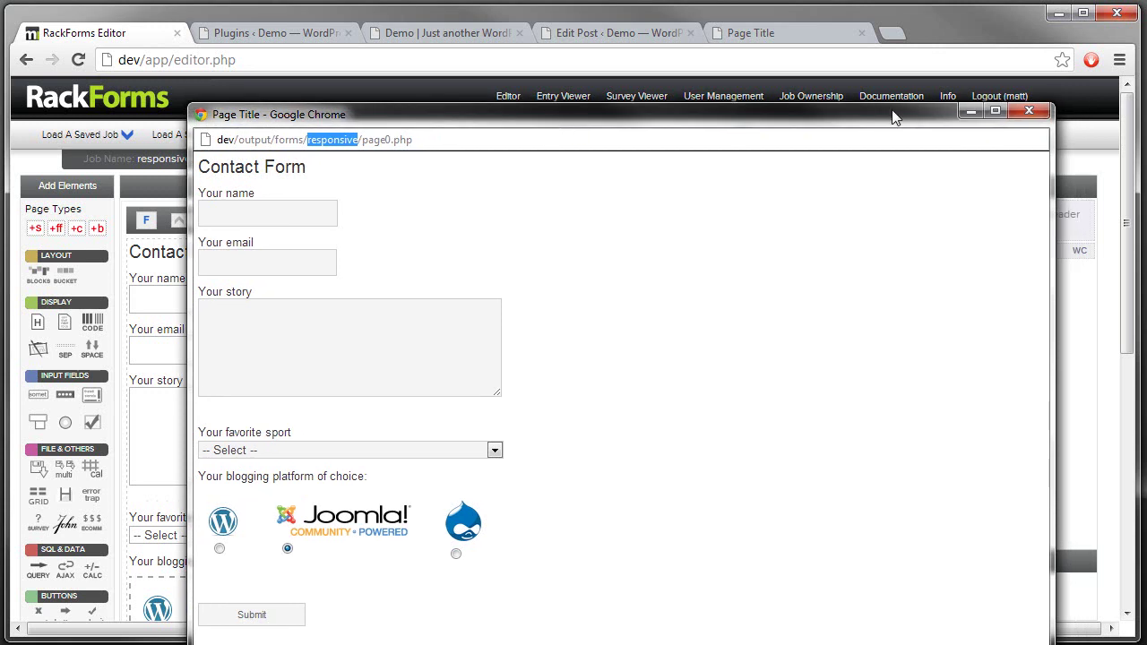
pyautogui.click(1028, 112)
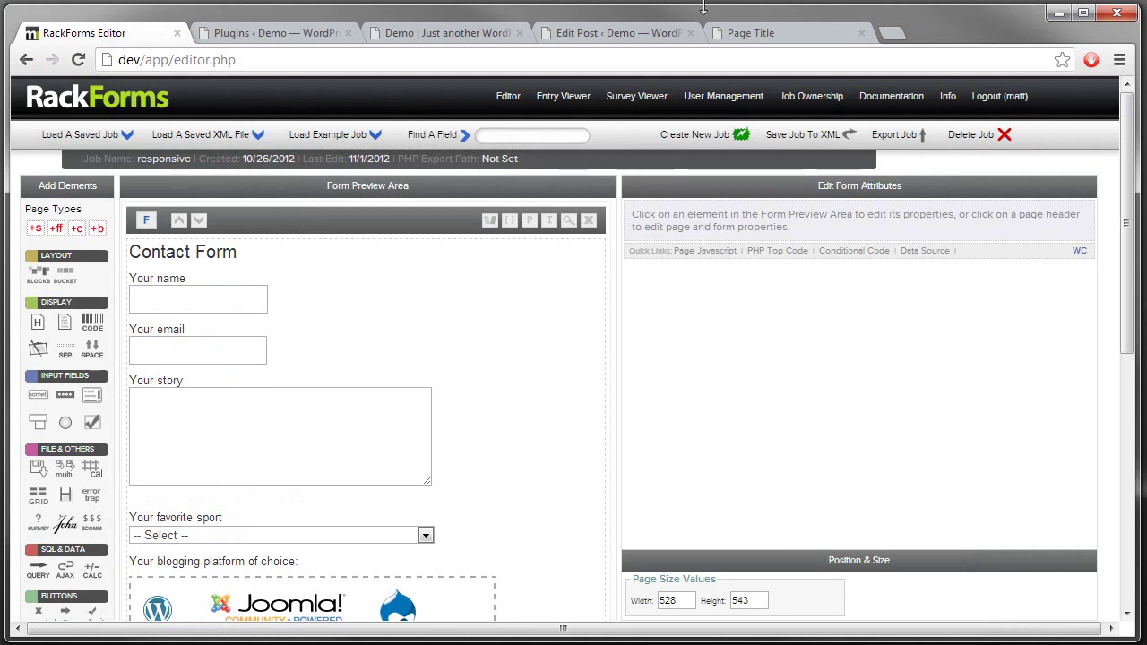
# - Test the responsive-mobile form page's name and email fields at a narrower window width
pyautogui.click(778, 36)
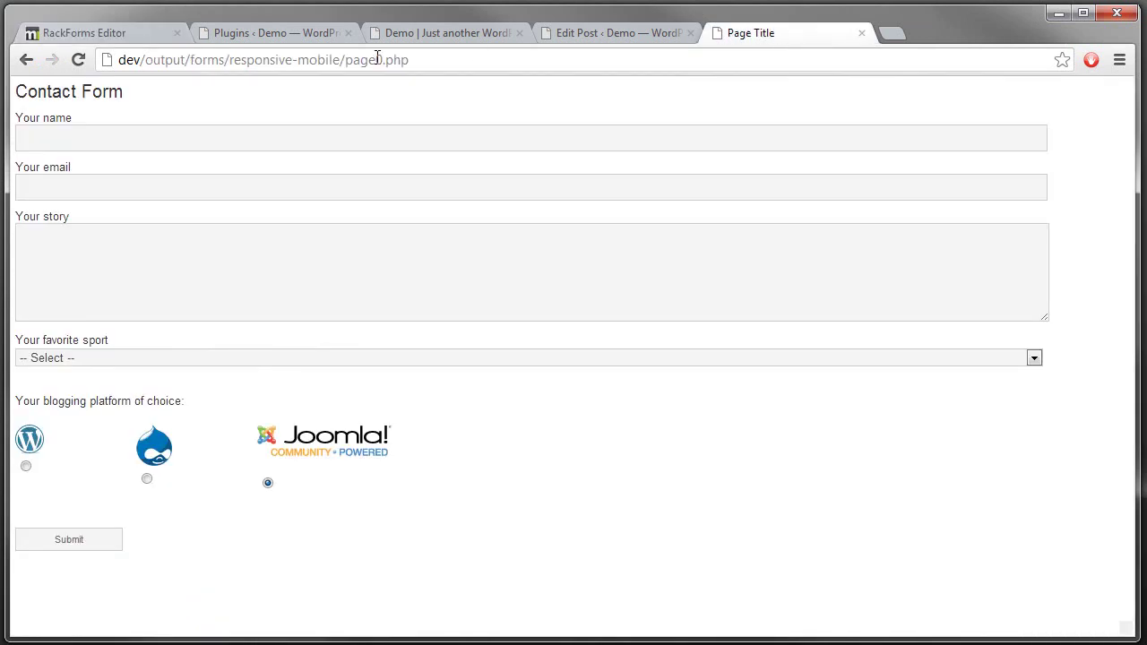
pyautogui.click(347, 60)
pyautogui.moveTo(292, 60); pyautogui.dragTo(344, 59)
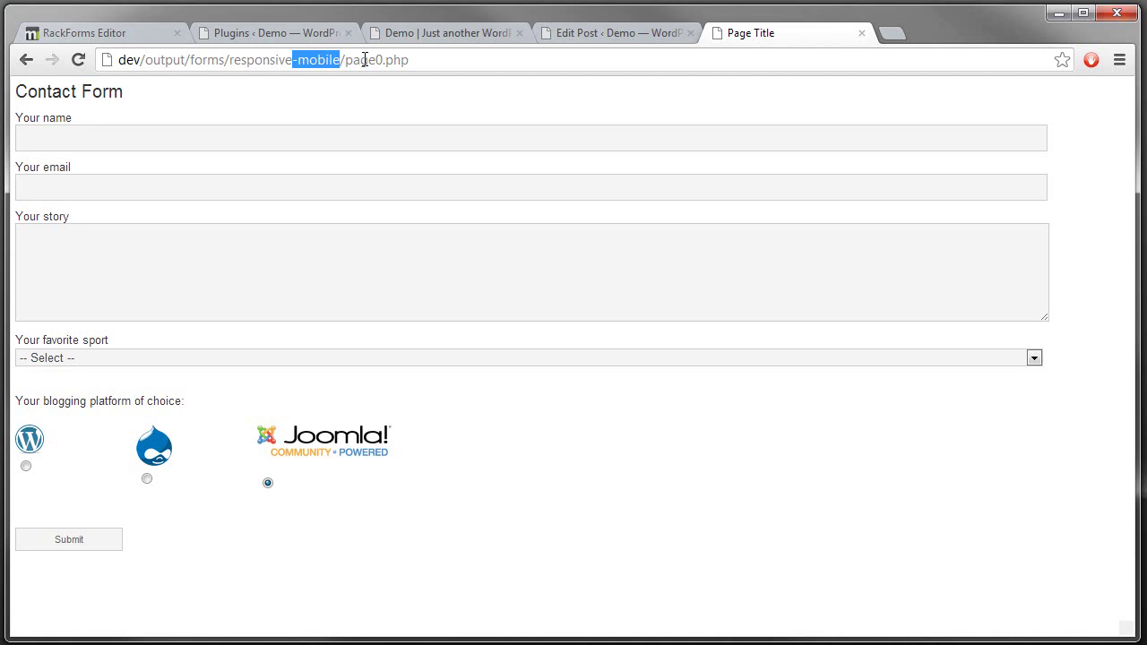
pyautogui.click(423, 134)
pyautogui.click(398, 183)
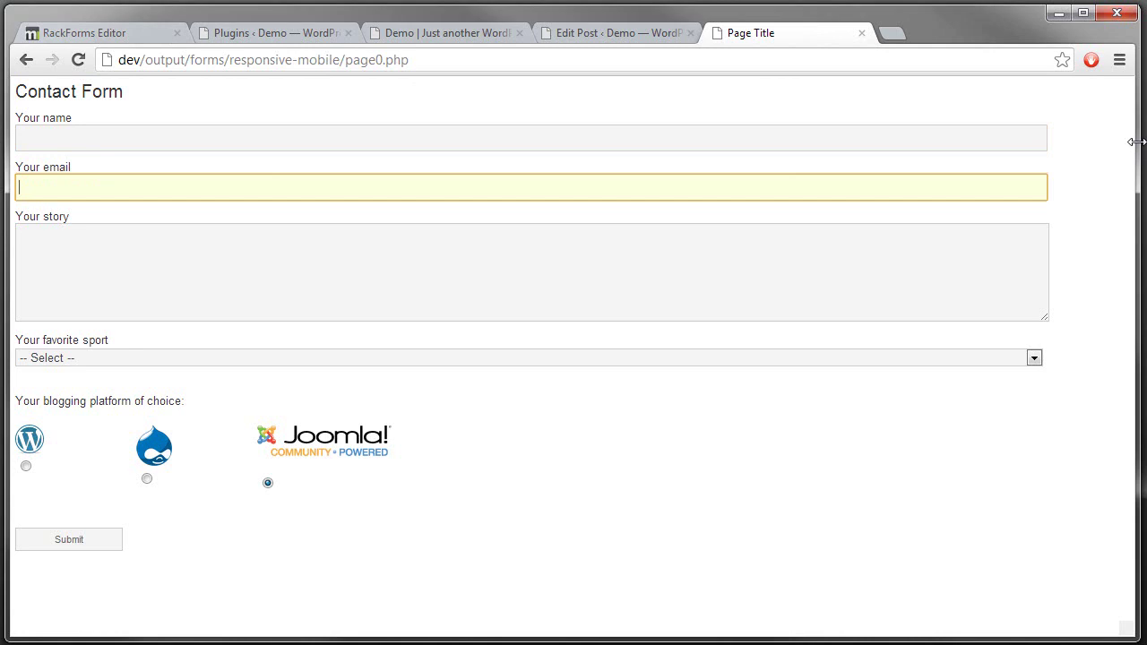
pyautogui.moveTo(1136, 142); pyautogui.dragTo(781, 257)
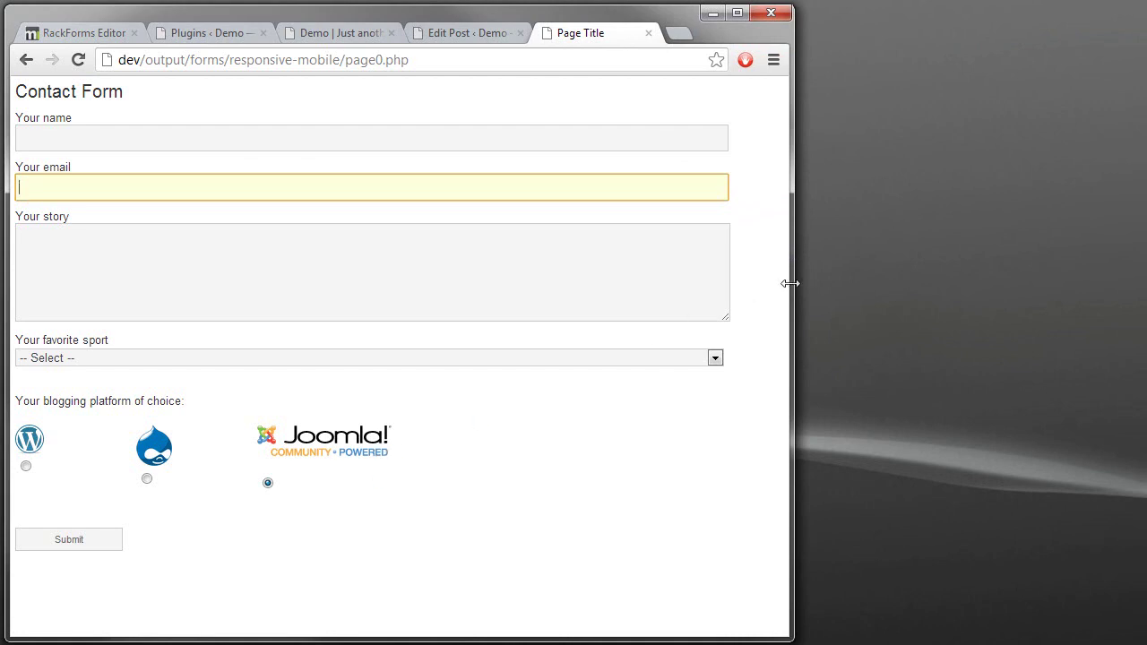
pyautogui.moveTo(791, 284); pyautogui.dragTo(1138, 324)
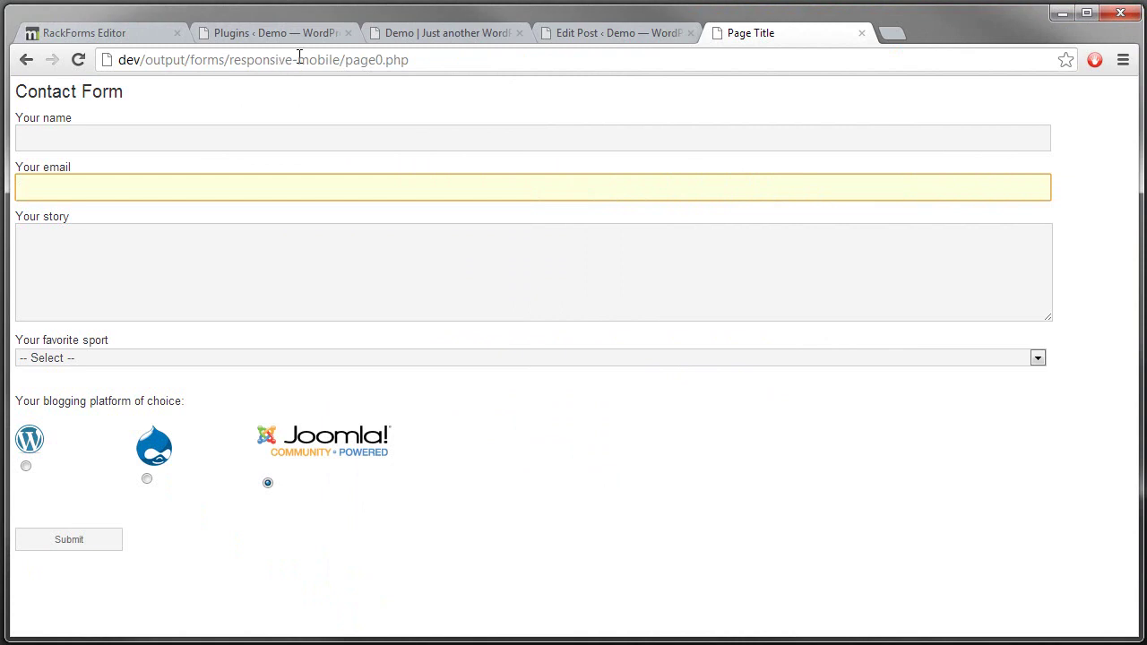
# - Copy '-mobile' from the form URL and paste it after 'responsive' in the iframe src
pyautogui.moveTo(293, 61); pyautogui.dragTo(342, 62)
pyautogui.hotkey('ctrl', 'c')
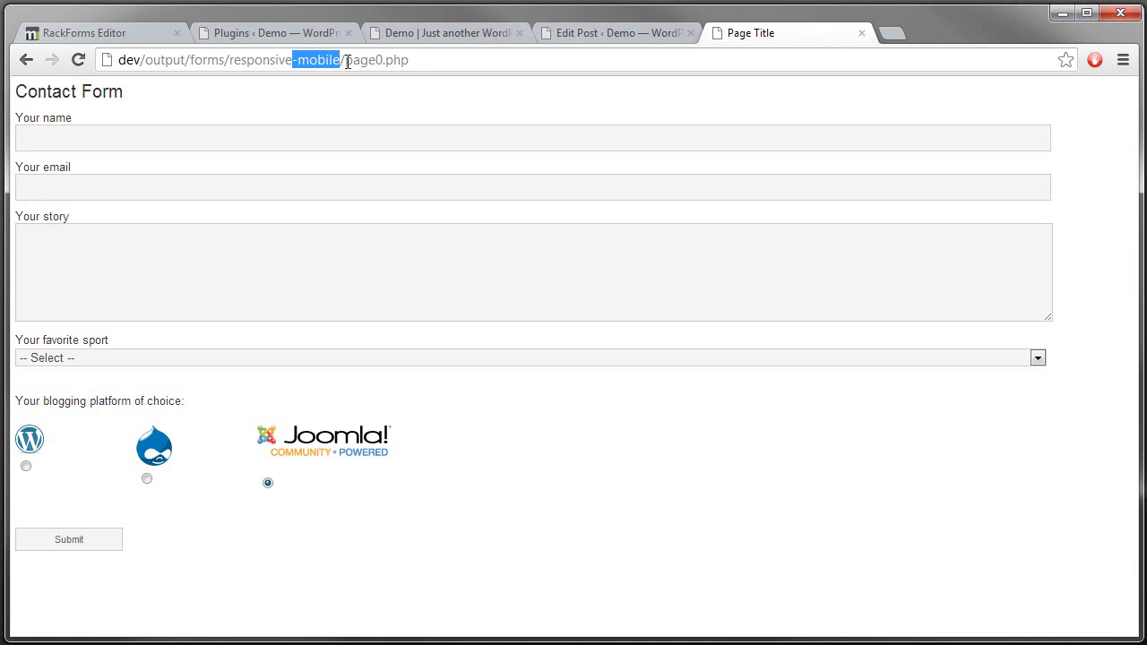
pyautogui.click(615, 35)
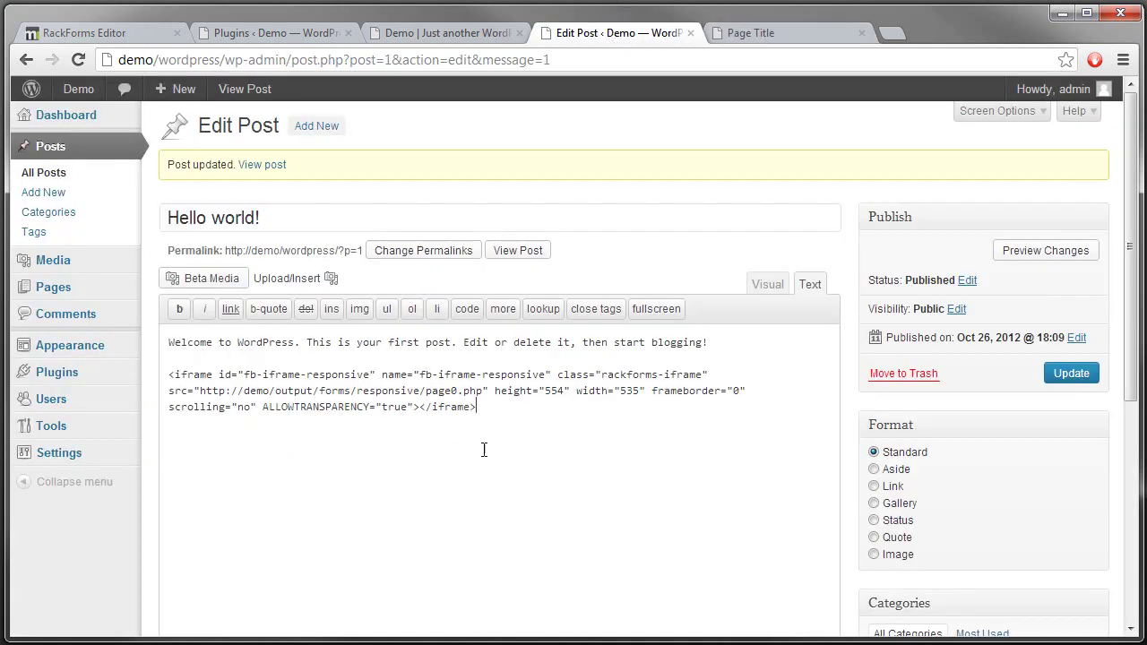
pyautogui.moveTo(201, 392); pyautogui.dragTo(446, 391)
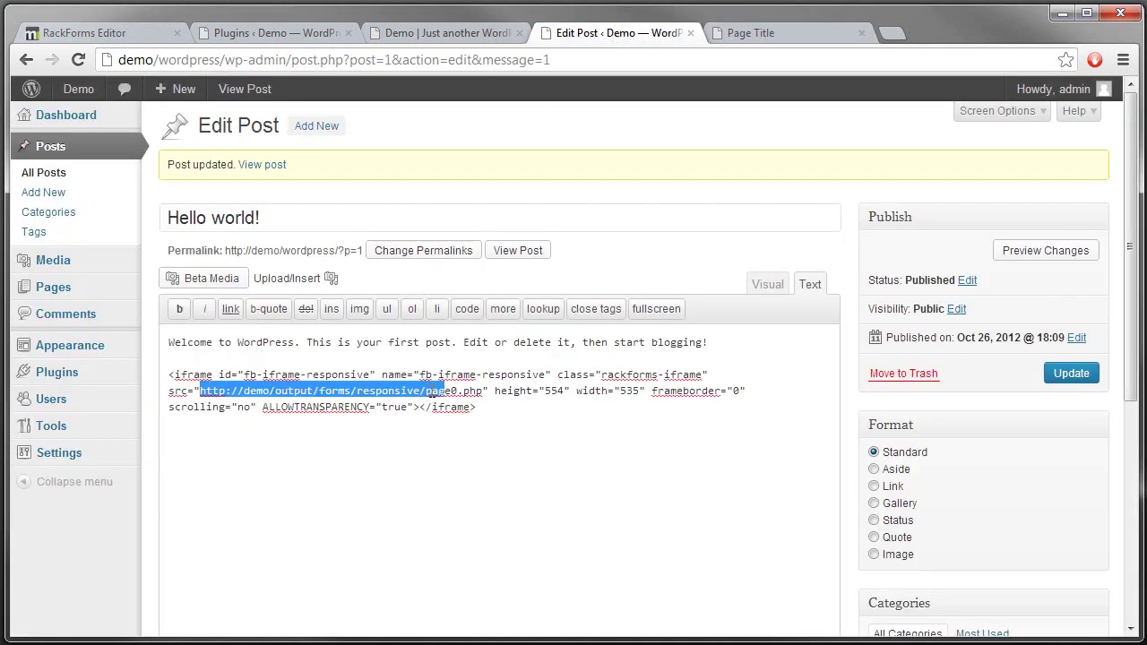
pyautogui.click(421, 392)
pyautogui.hotkey('ctrl', 'v')
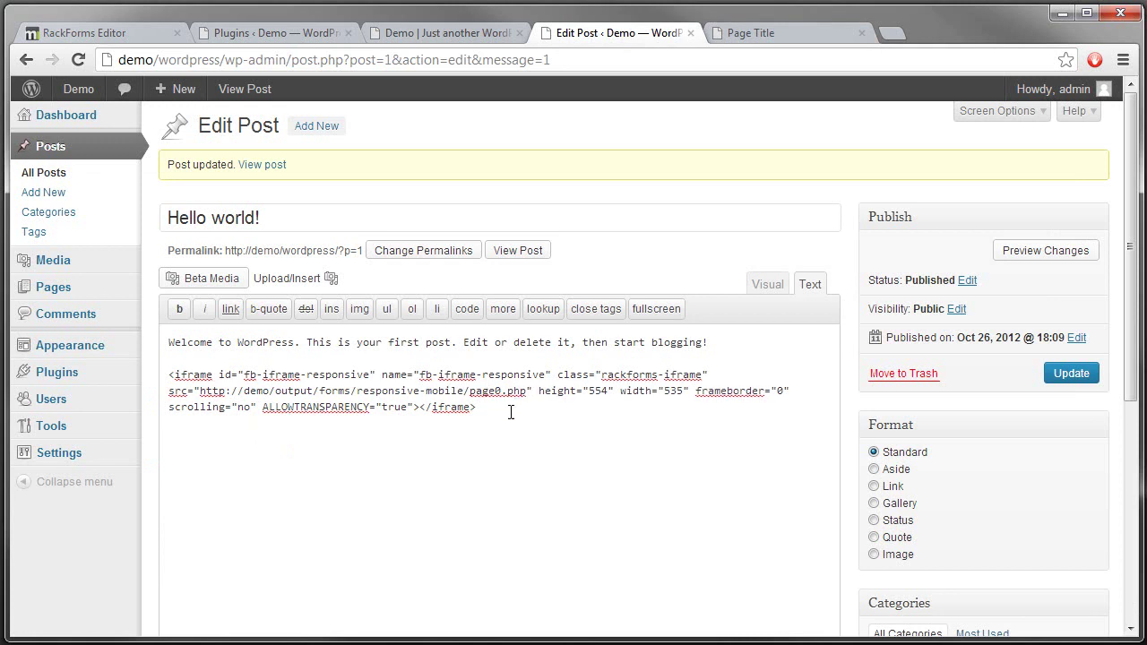
# - Update the post and reload its live page to load the mobile form
pyautogui.click(1071, 373)
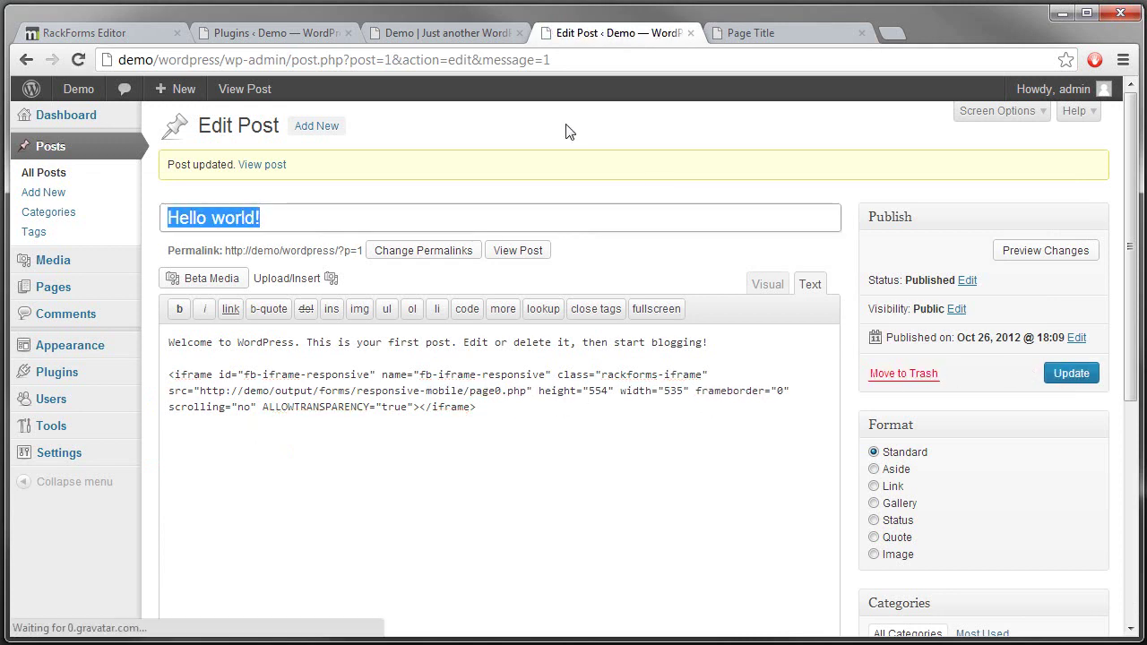
pyautogui.click(421, 33)
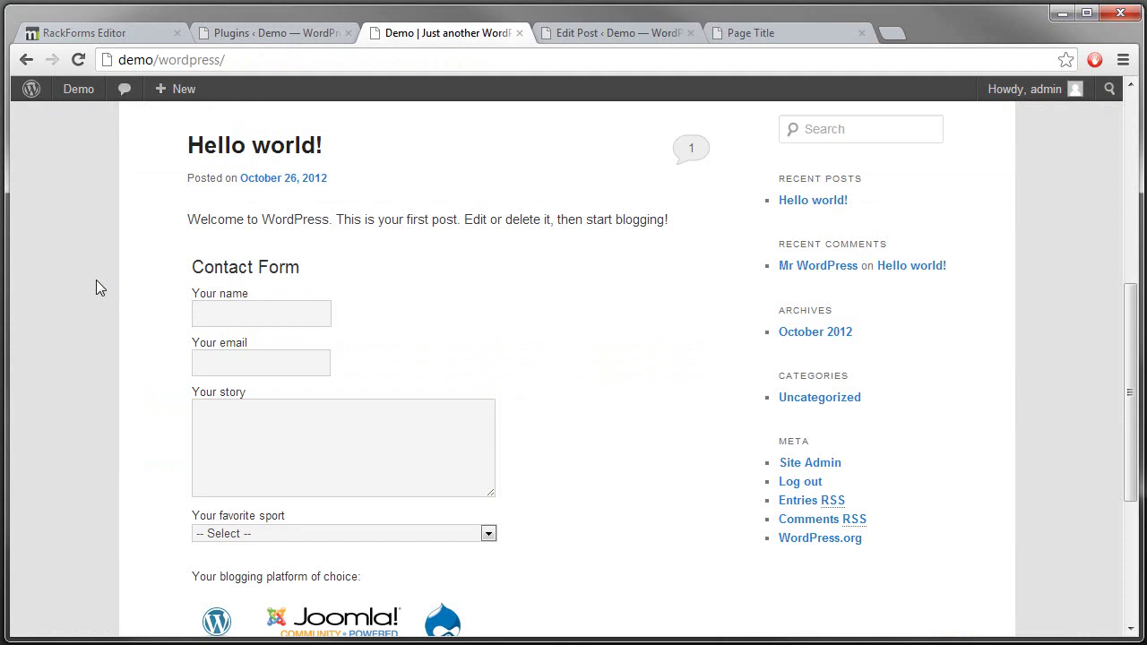
pyautogui.press('F5')
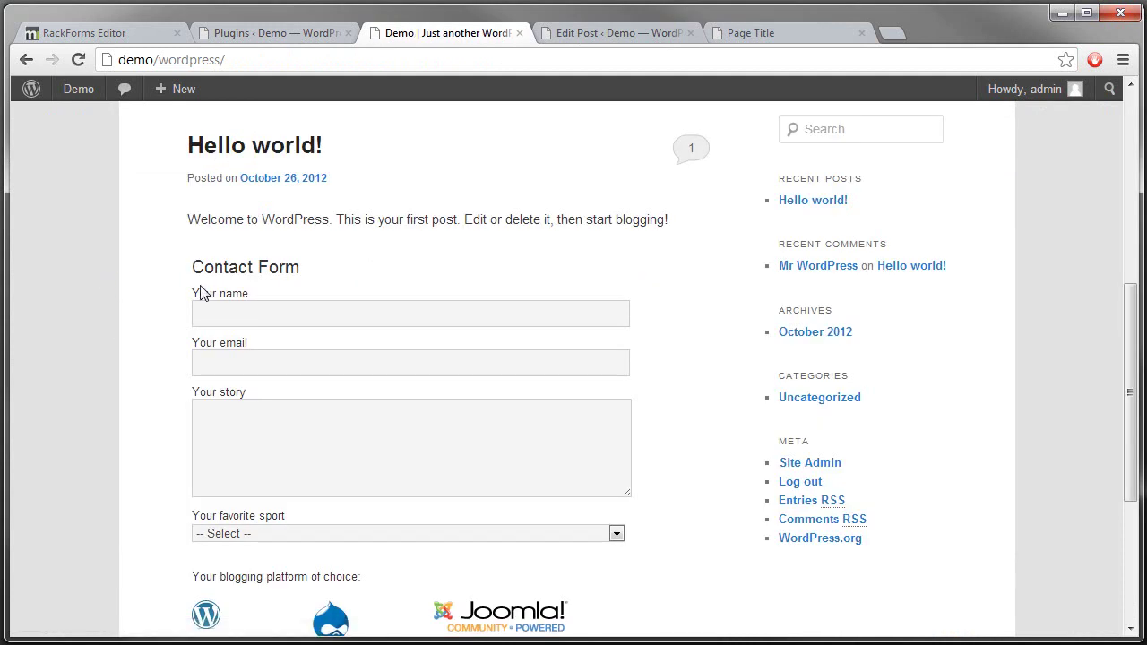
# - Narrow and widen the window repeatedly to watch the mobile form stack and reflow
pyautogui.scroll(-1, 224, 345)
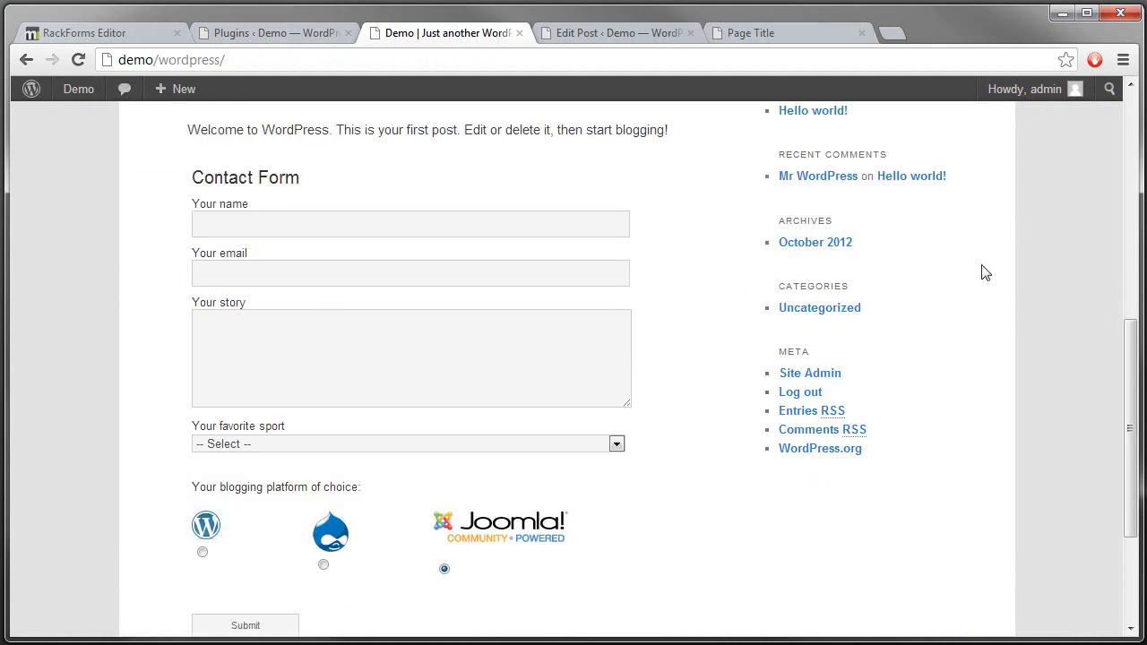
pyautogui.moveTo(1139, 277); pyautogui.dragTo(383, 280)
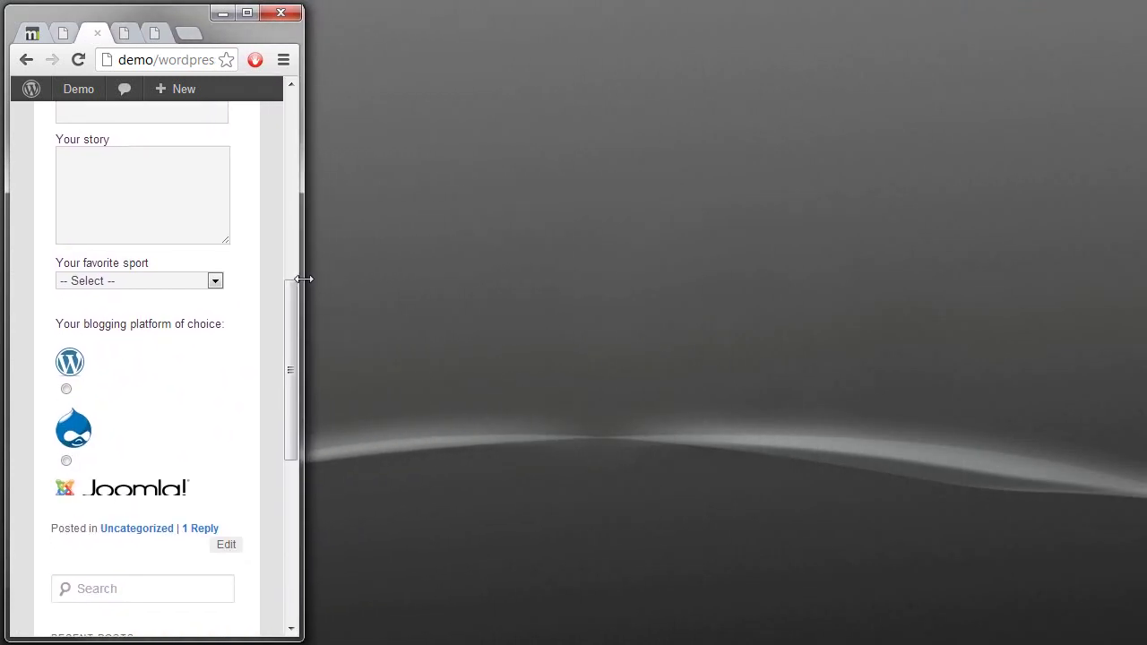
pyautogui.moveTo(303, 280); pyautogui.dragTo(583, 283)
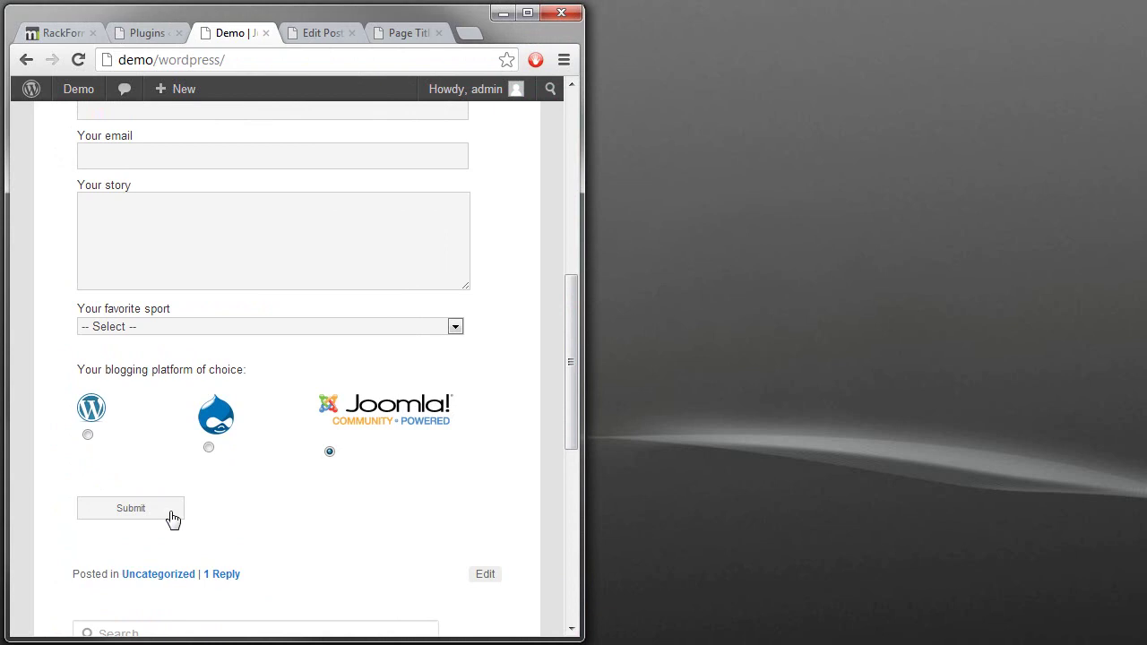
pyautogui.scroll(-1, 318, 470)
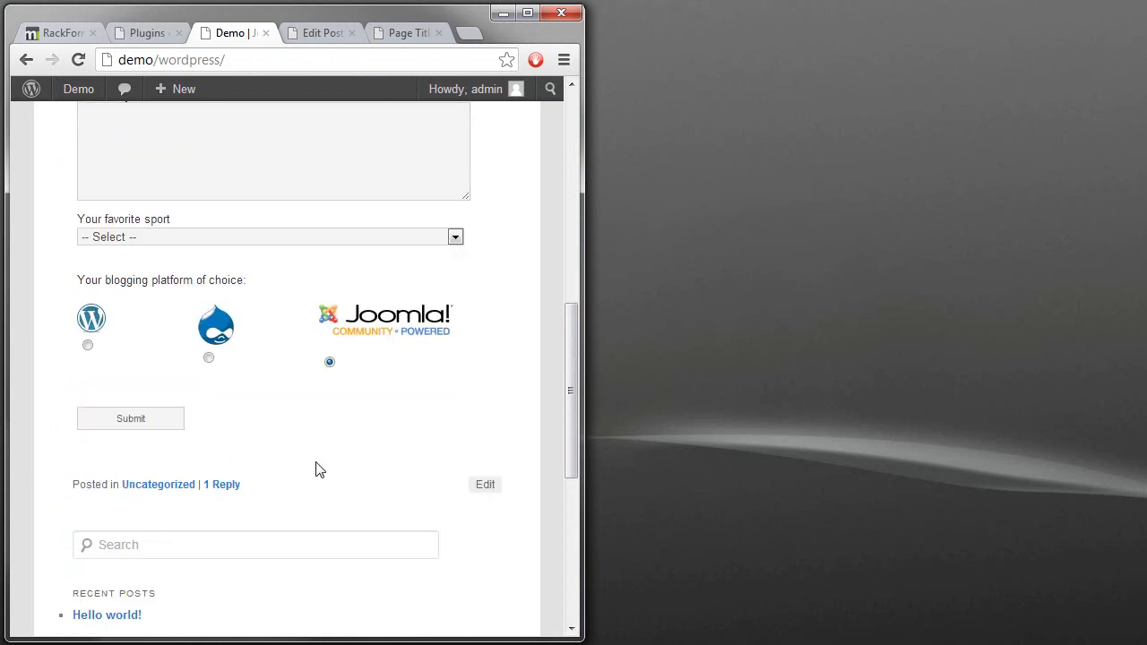
pyautogui.moveTo(582, 318); pyautogui.dragTo(320, 379)
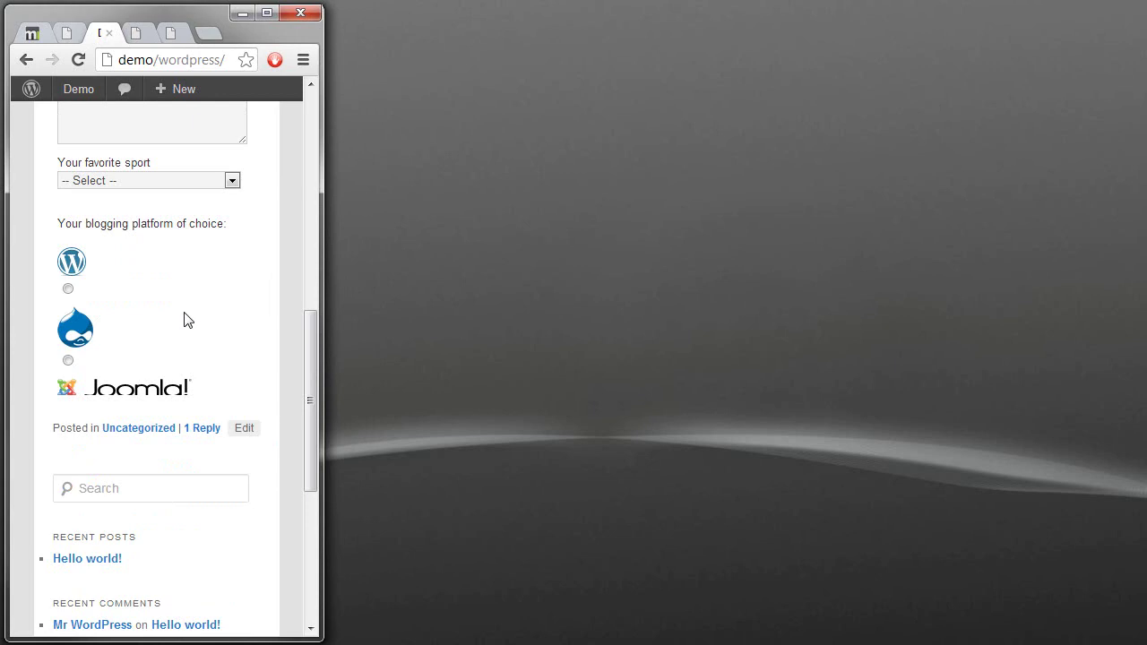
pyautogui.scroll(-1, 185, 323)
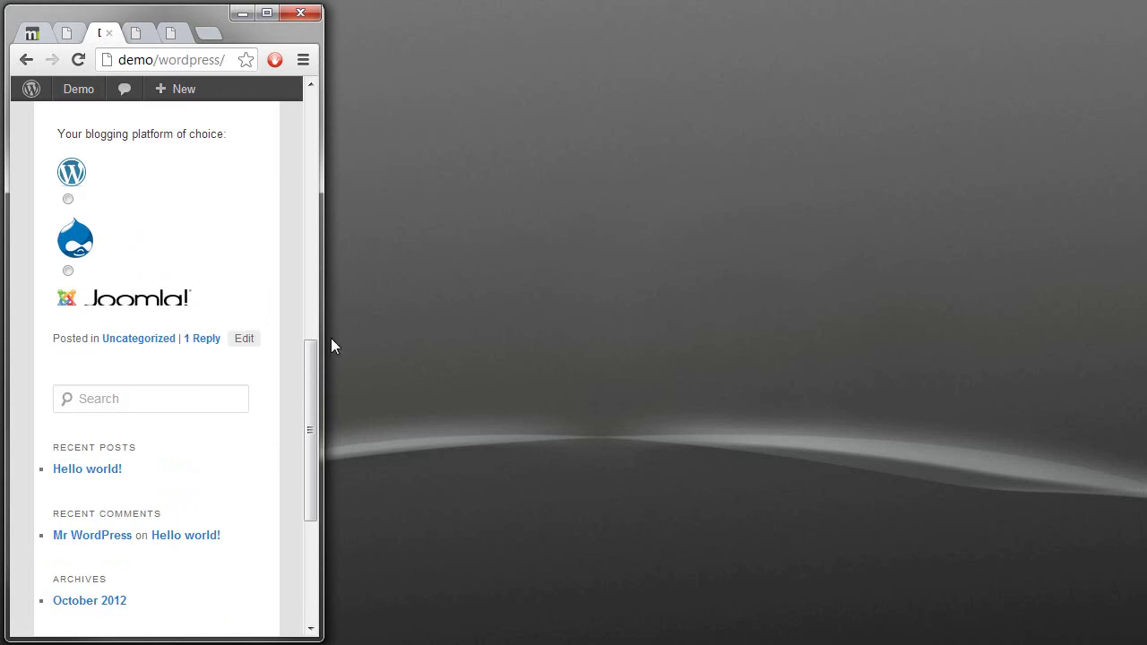
pyautogui.moveTo(322, 339); pyautogui.dragTo(1140, 331)
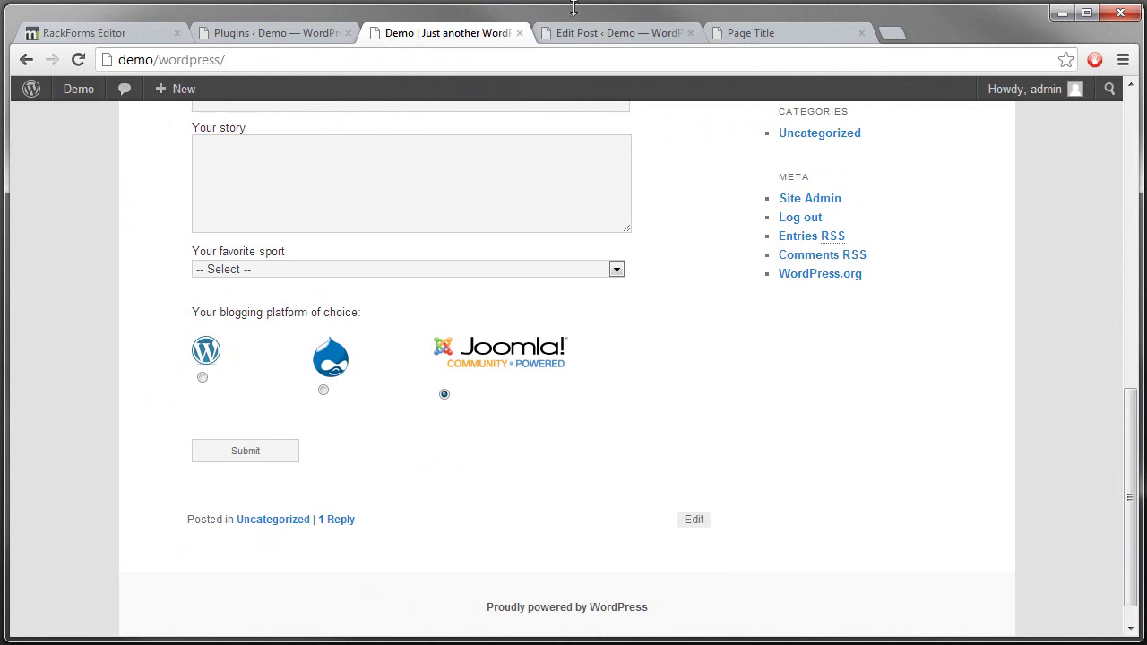
pyautogui.click(627, 34)
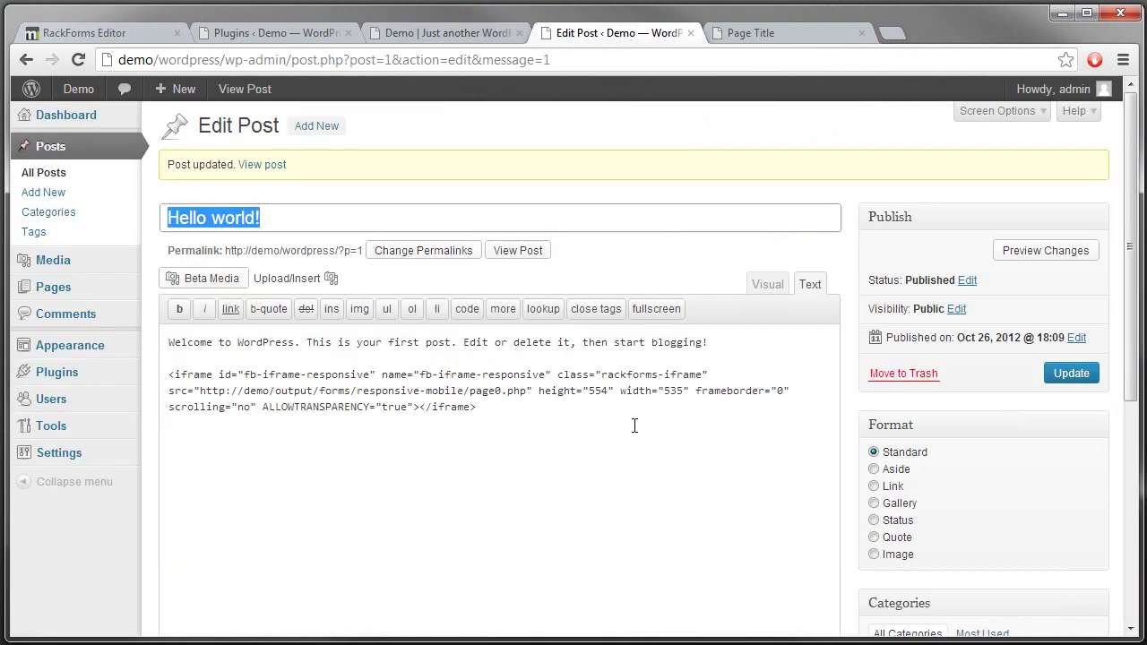
# - Change the iframe height from 554 to 754, update the post, and reload its live page
pyautogui.click(590, 391)
pyautogui.press('Delete')
pyautogui.write('7')
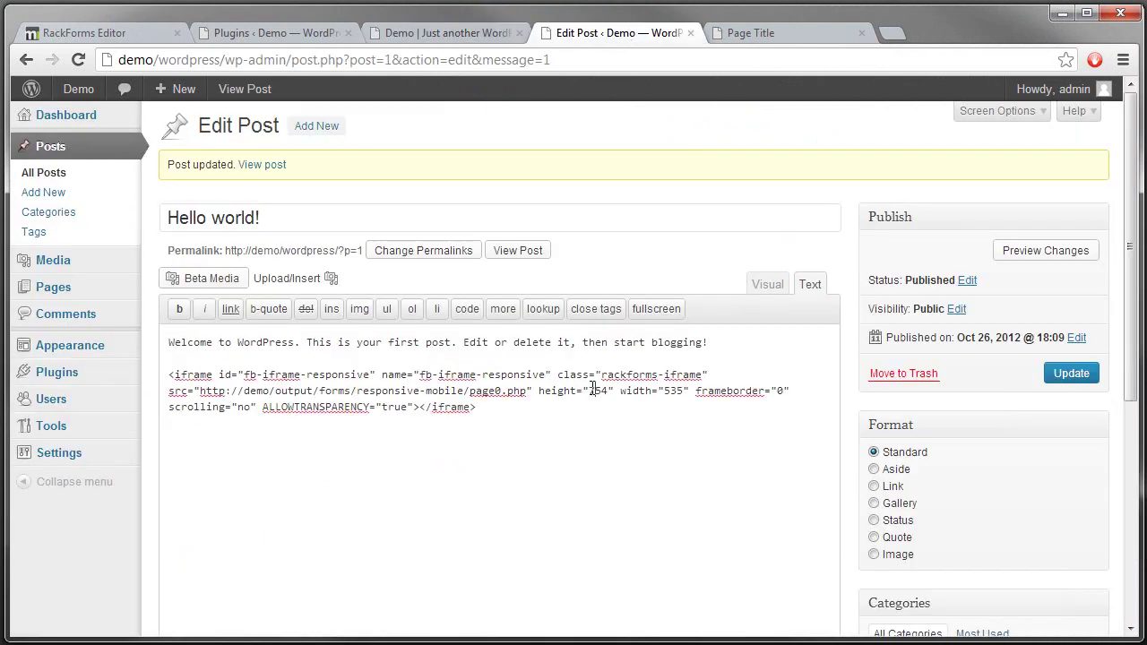
pyautogui.click(1091, 378)
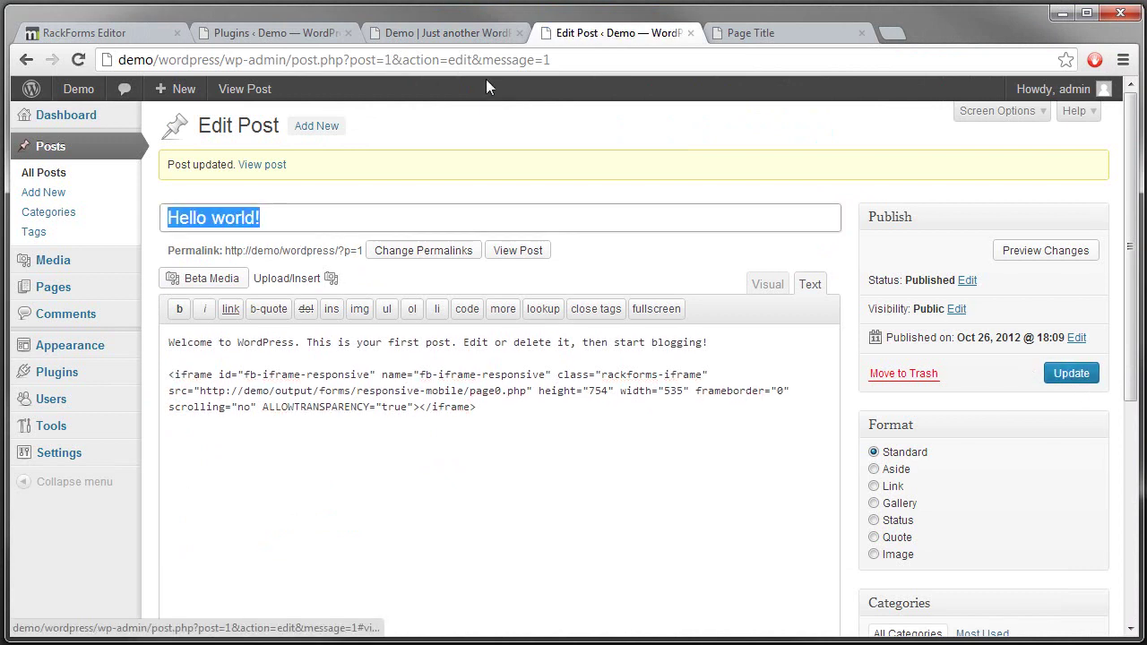
pyautogui.click(473, 38)
pyautogui.press('F5')
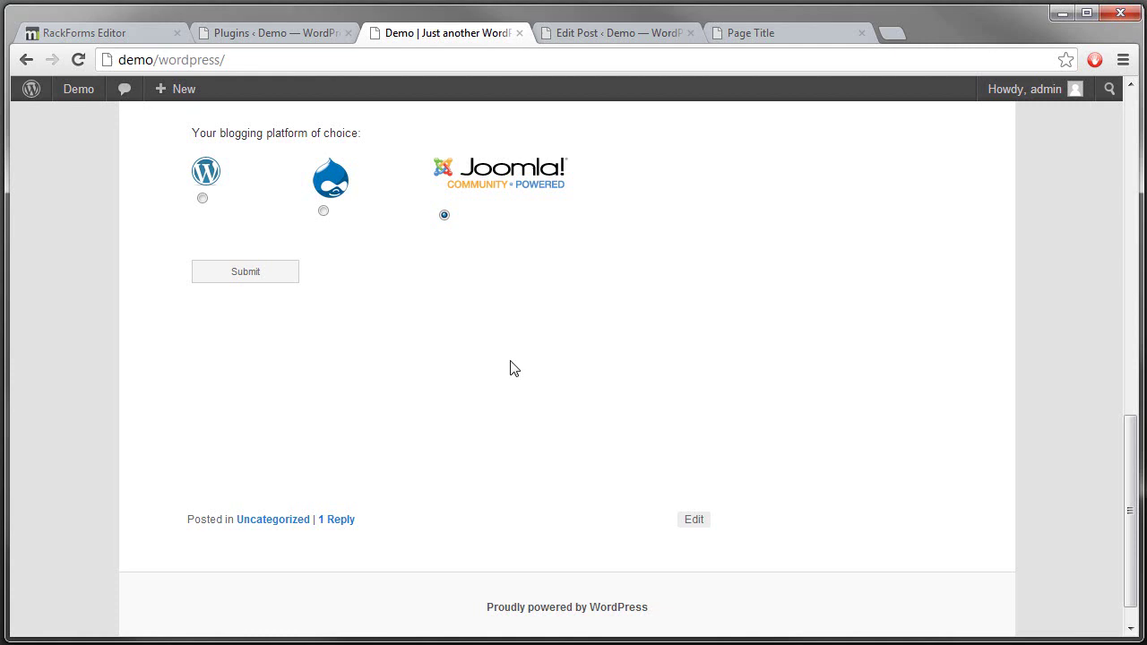
pyautogui.moveTo(1143, 300); pyautogui.dragTo(1137, 381)
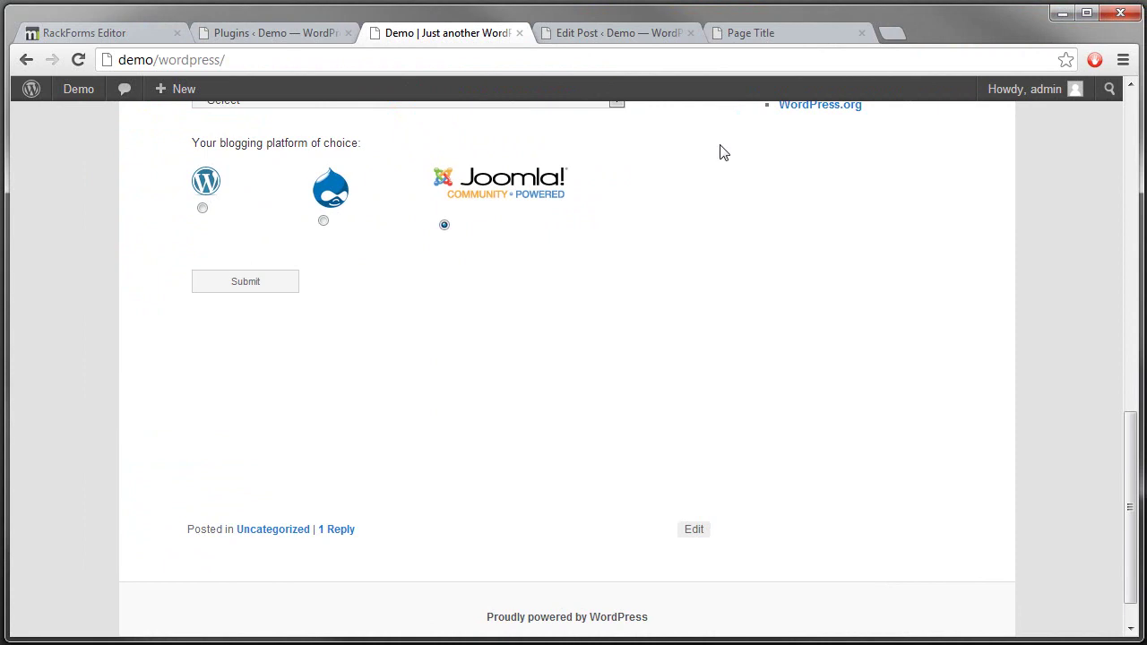
# - Set the iframe height back to 554 and delete '-mobile' from its src URL
pyautogui.click(582, 37)
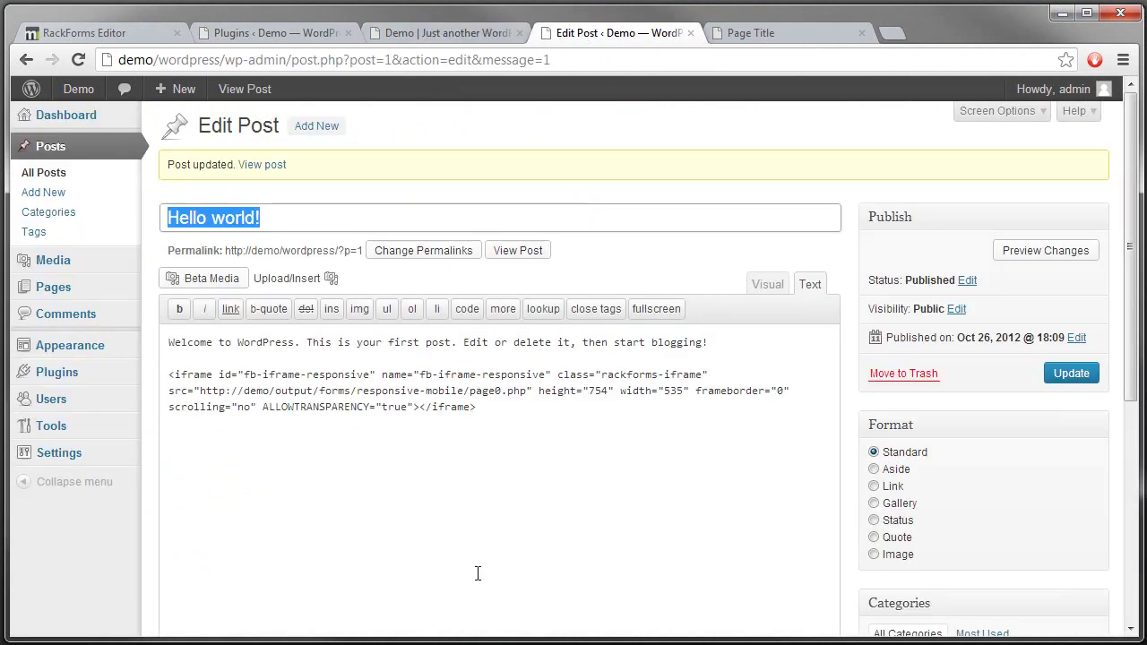
pyautogui.moveTo(589, 391); pyautogui.dragTo(596, 390)
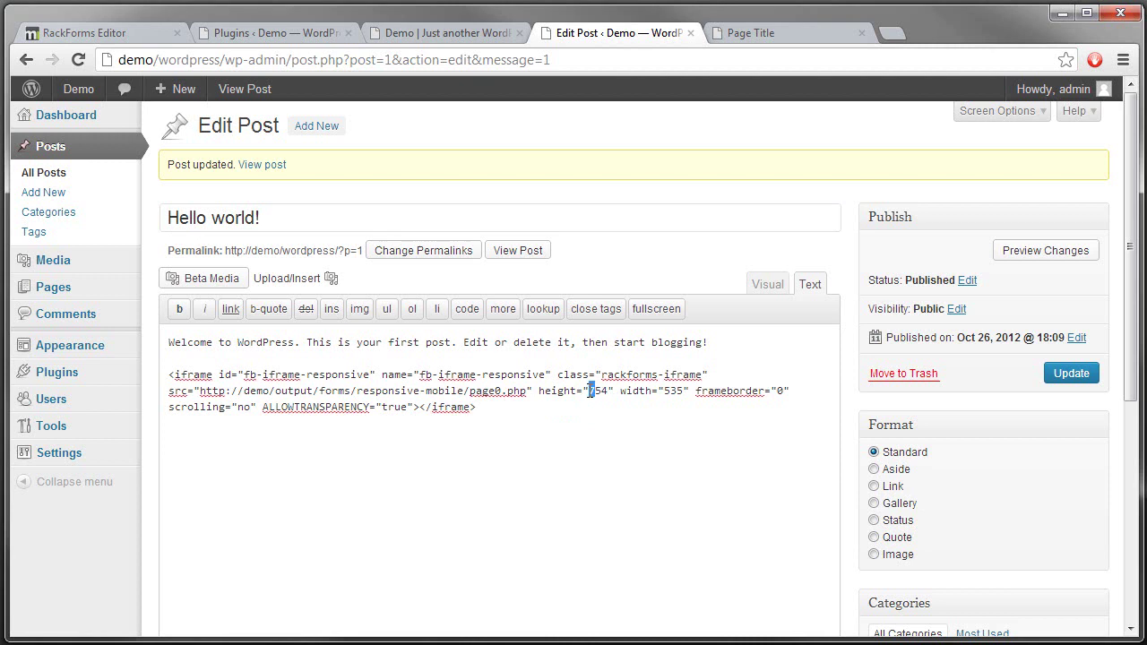
pyautogui.write('5')
pyautogui.moveTo(464, 391); pyautogui.dragTo(420, 392)
pyautogui.press('Delete')
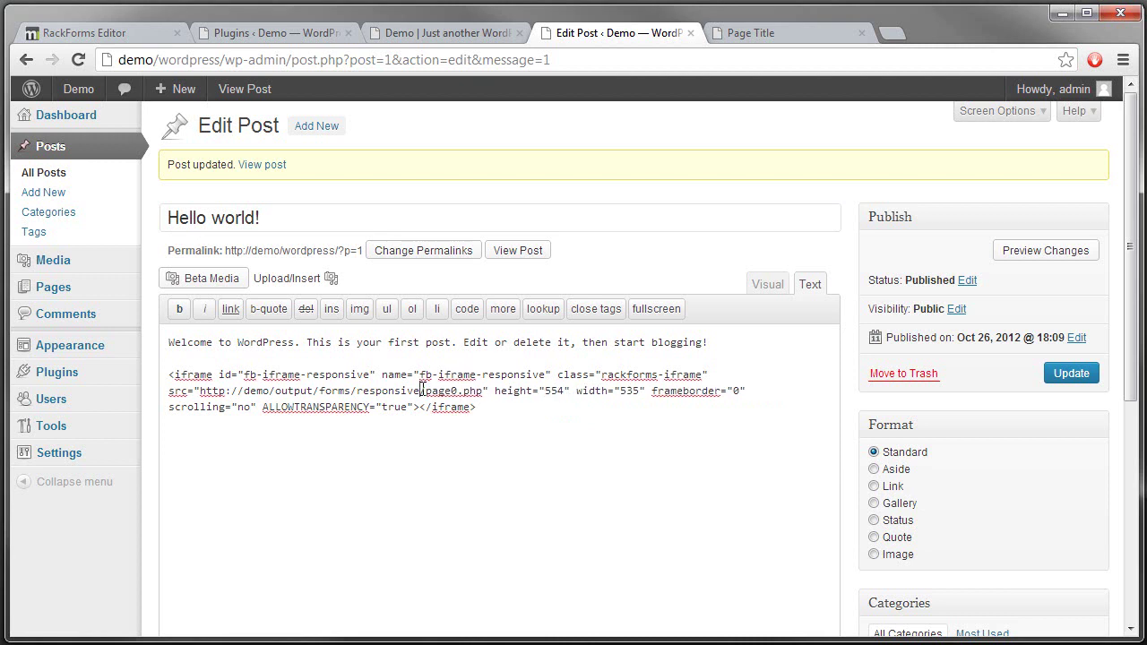
# - Update the post, reload its live page, then go to the Plugins page
pyautogui.click(1075, 373)
pyautogui.click(459, 36)
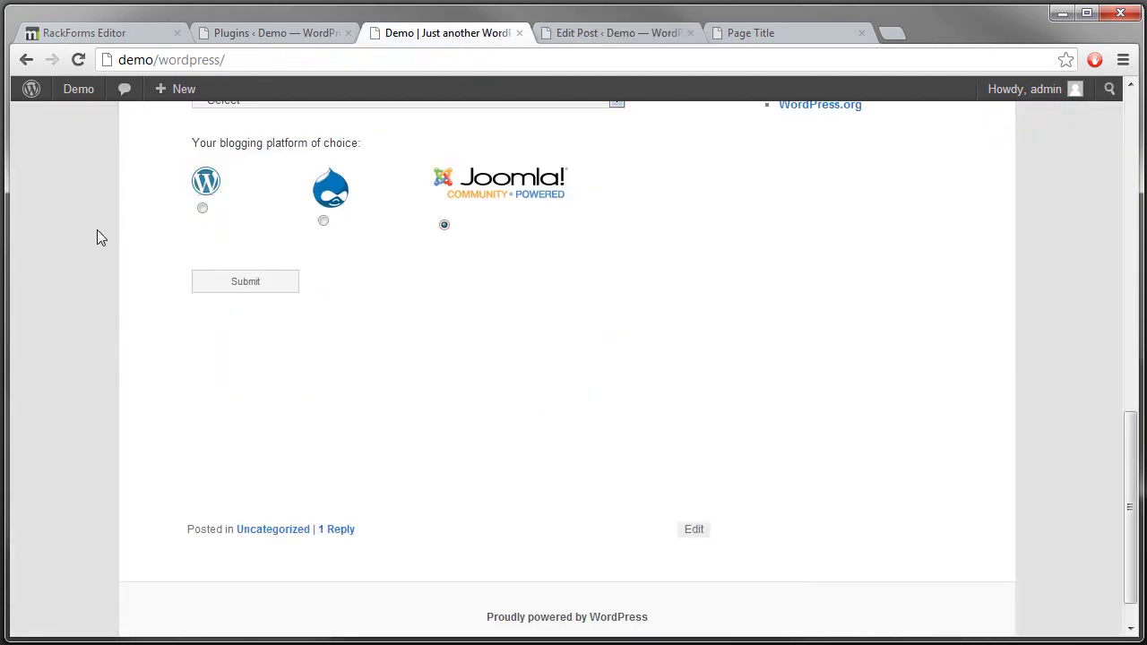
pyautogui.press('F5')
pyautogui.scroll(1, 123, 297)
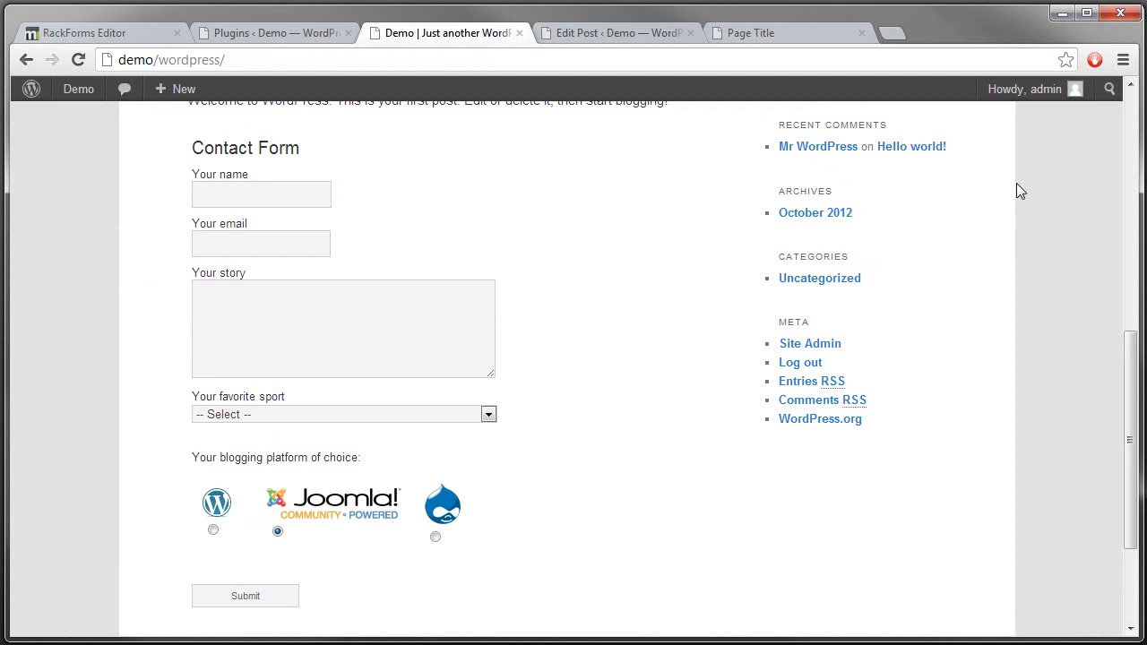
pyautogui.moveTo(1141, 213); pyautogui.dragTo(1143, 300)
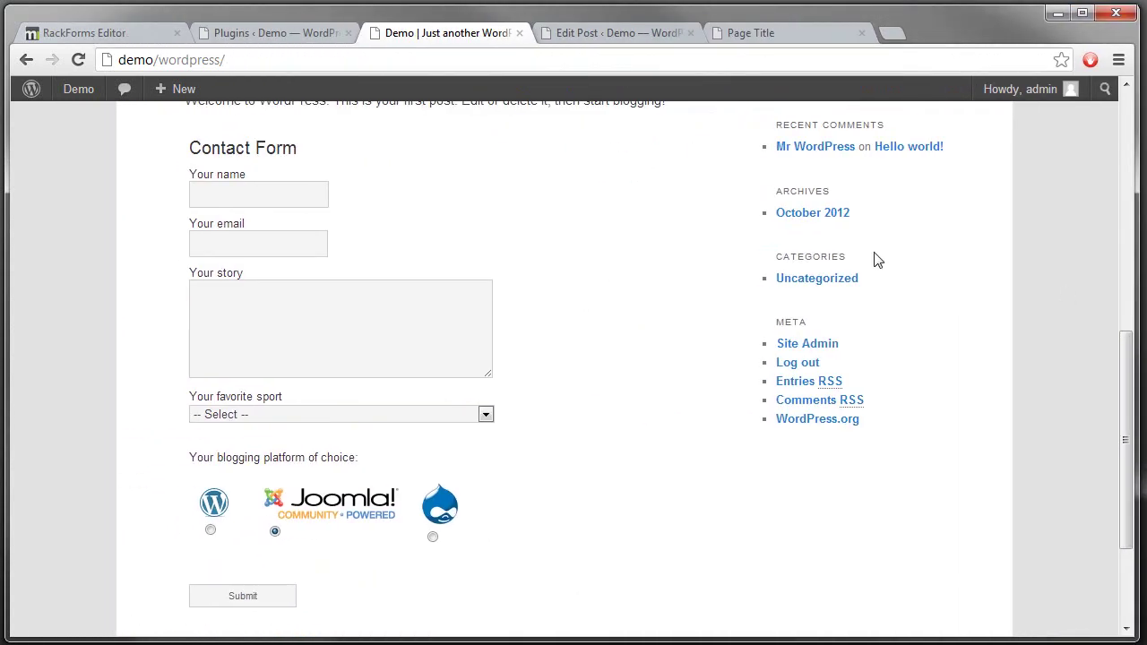
pyautogui.click(274, 33)
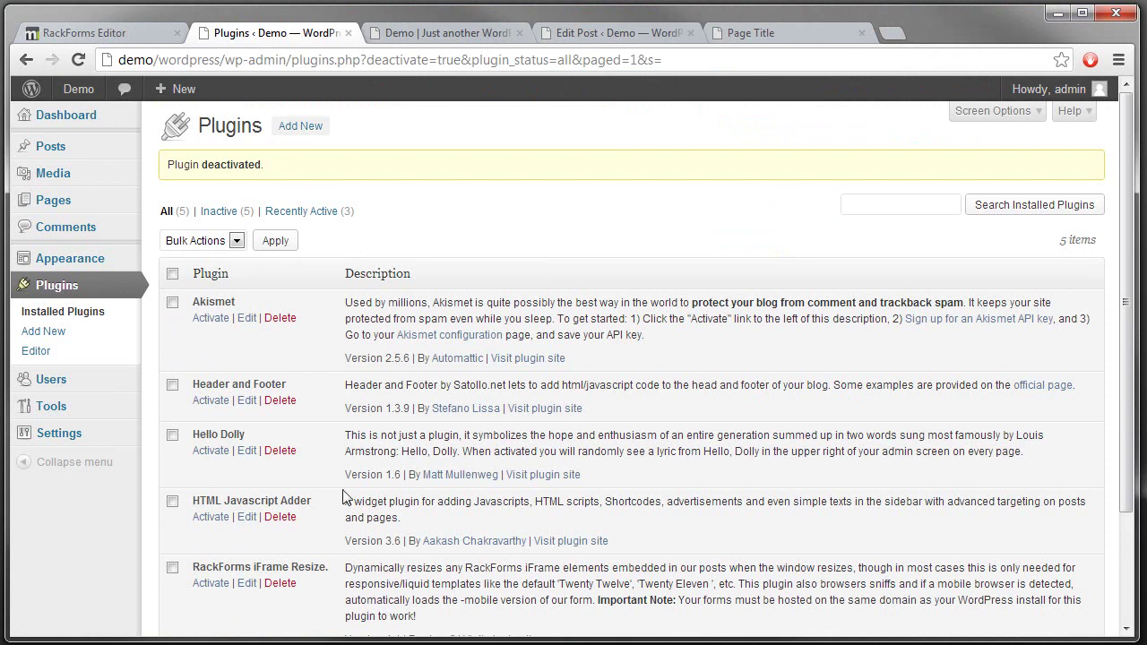
# - Activate the RackForms iFrame Resize plugin and return to the Demo site's live page
pyautogui.scroll(-1, 344, 502)
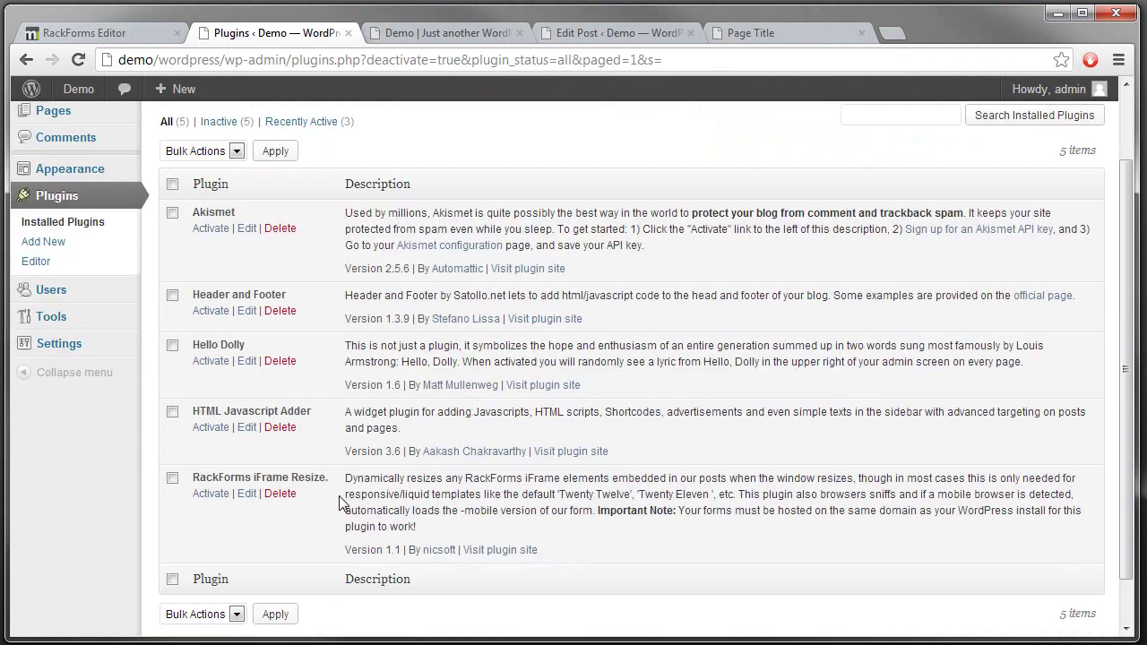
pyautogui.click(210, 500)
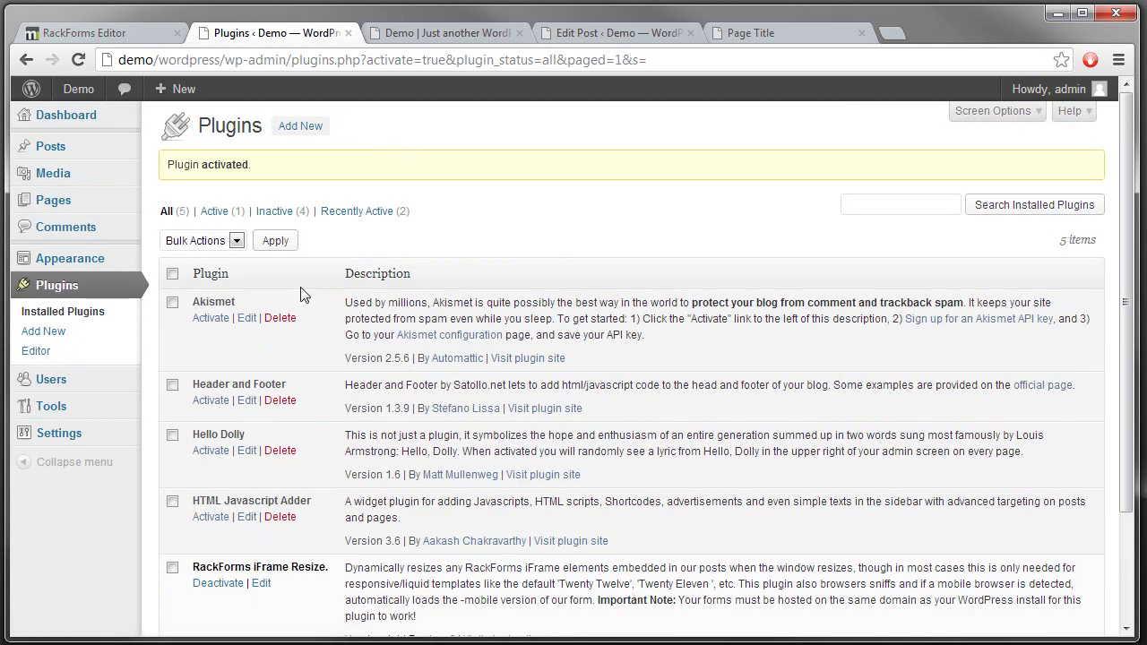
pyautogui.scroll(-1, 301, 330)
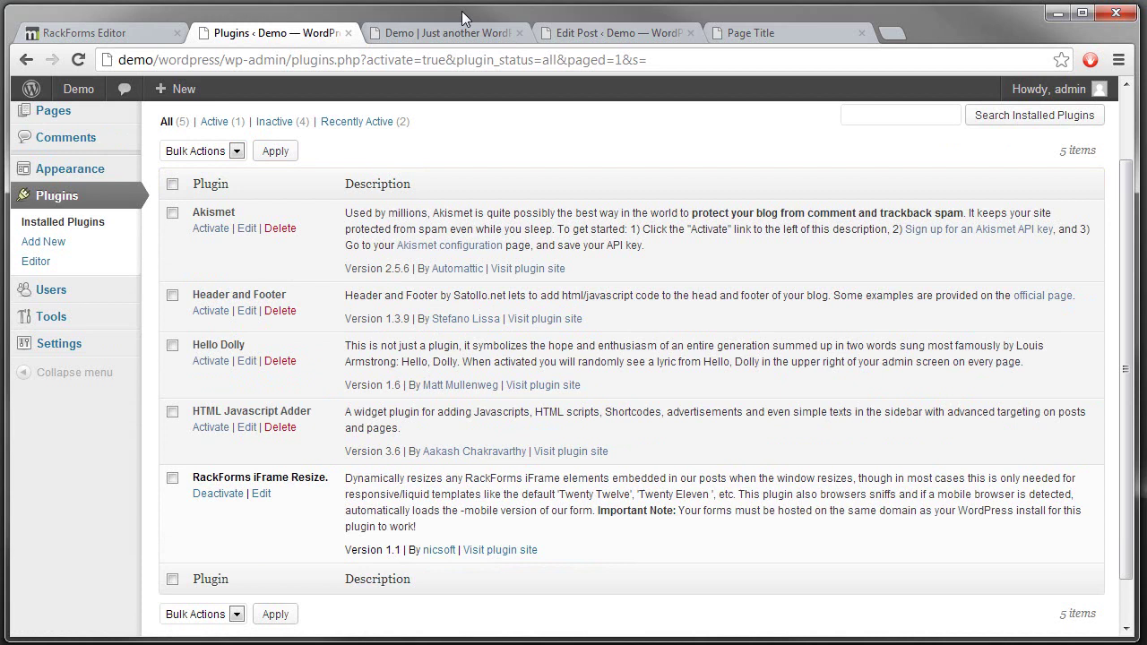
pyautogui.click(470, 34)
# - Reload the post with the resize plugin active and scroll through the embedded form
pyautogui.press('F5')
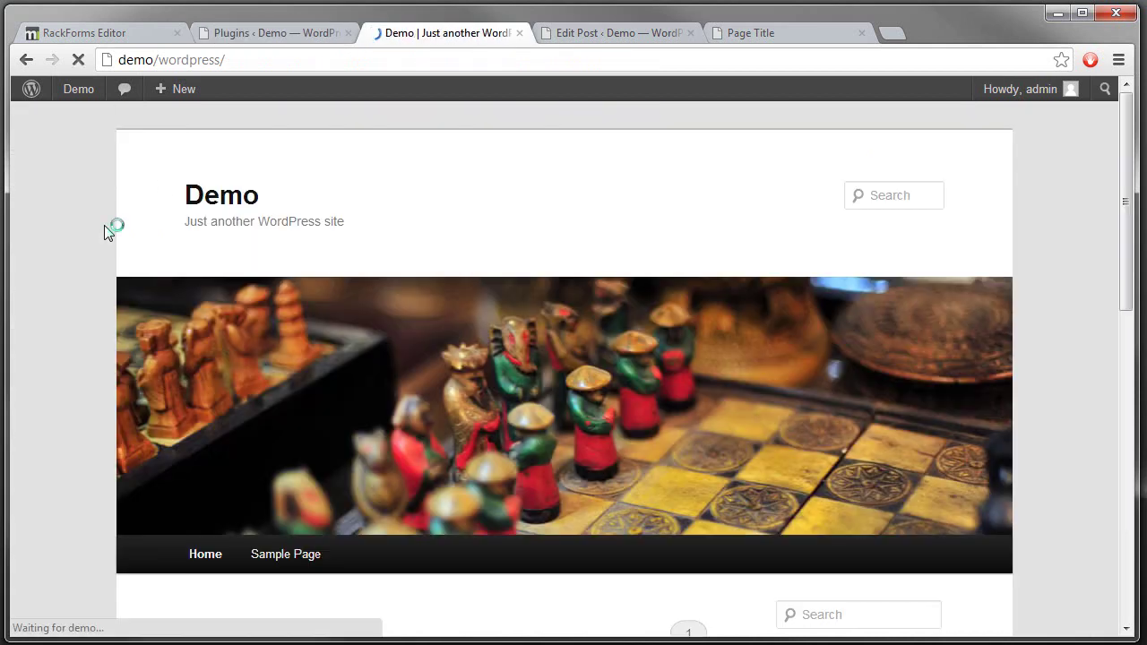
pyautogui.scroll(1, 185, 240)
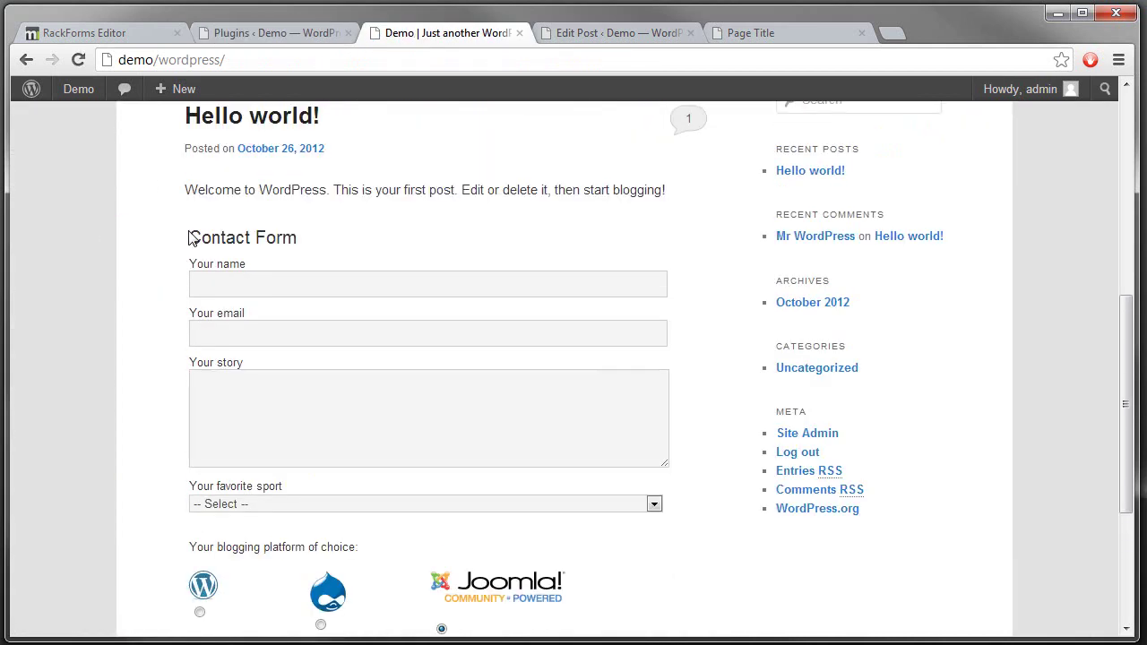
pyautogui.scroll(-2, 538, 260)
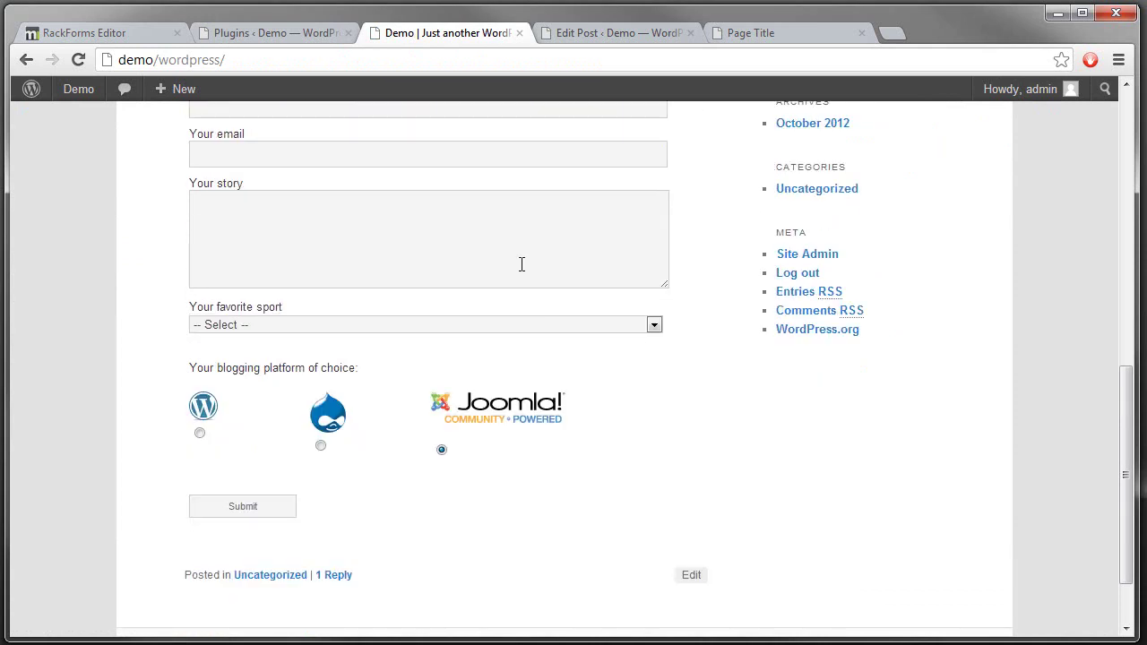
# - Narrow the window to phone width to watch the form reflow, then restore full width
pyautogui.moveTo(1136, 280); pyautogui.dragTo(1111, 401)
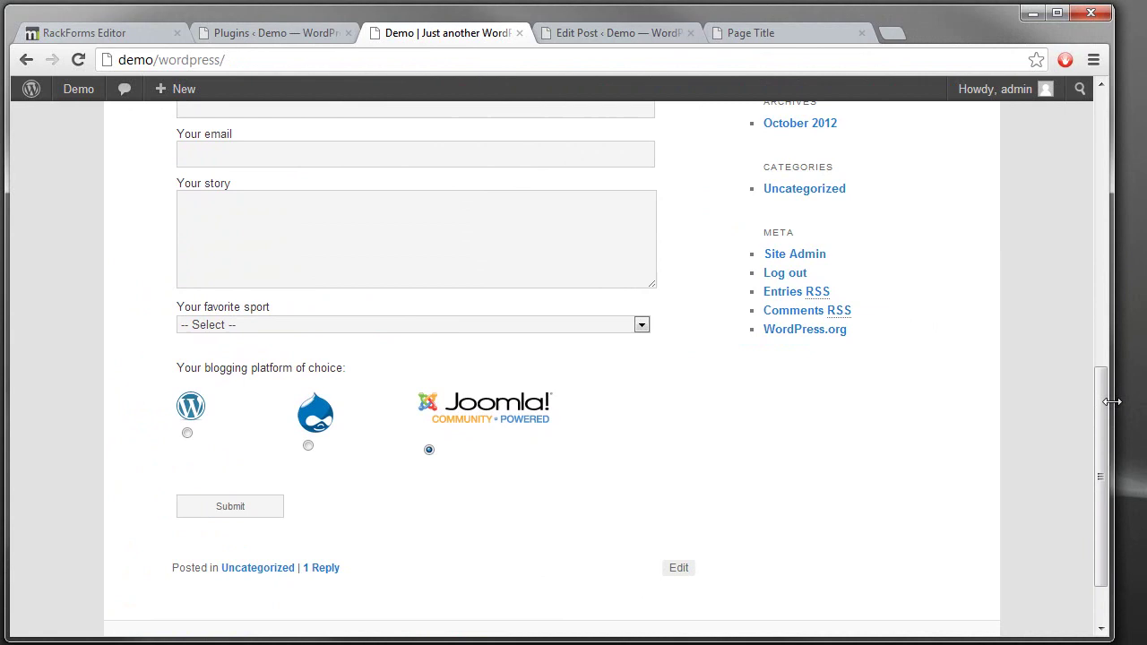
pyautogui.scroll(-1, 711, 404)
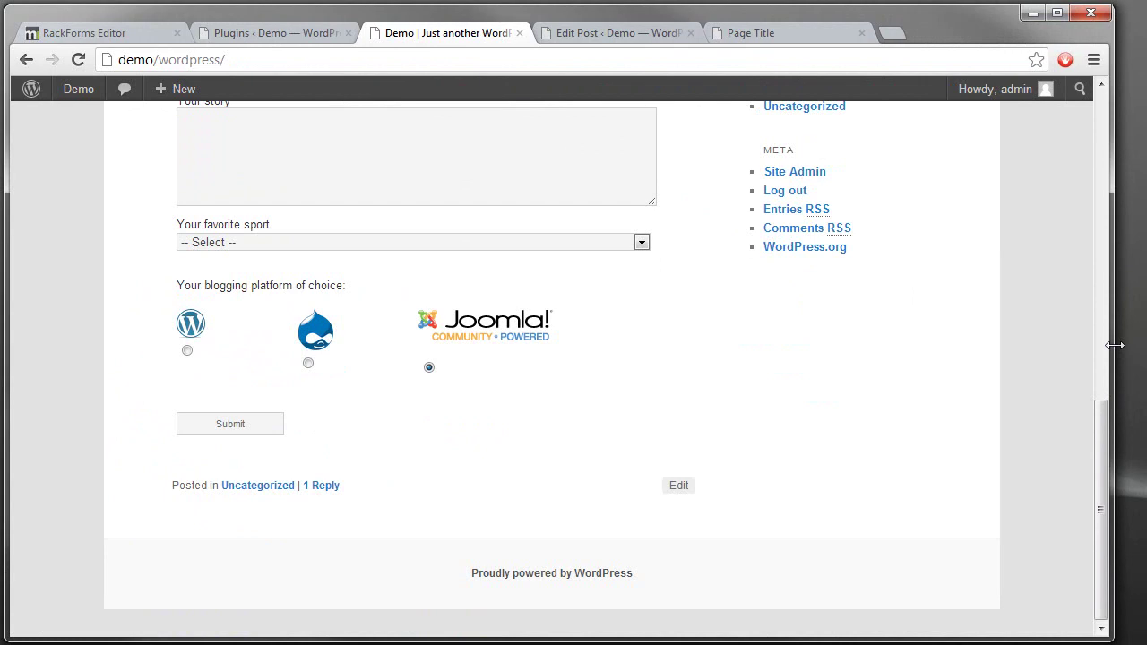
pyautogui.moveTo(1115, 345); pyautogui.dragTo(326, 281)
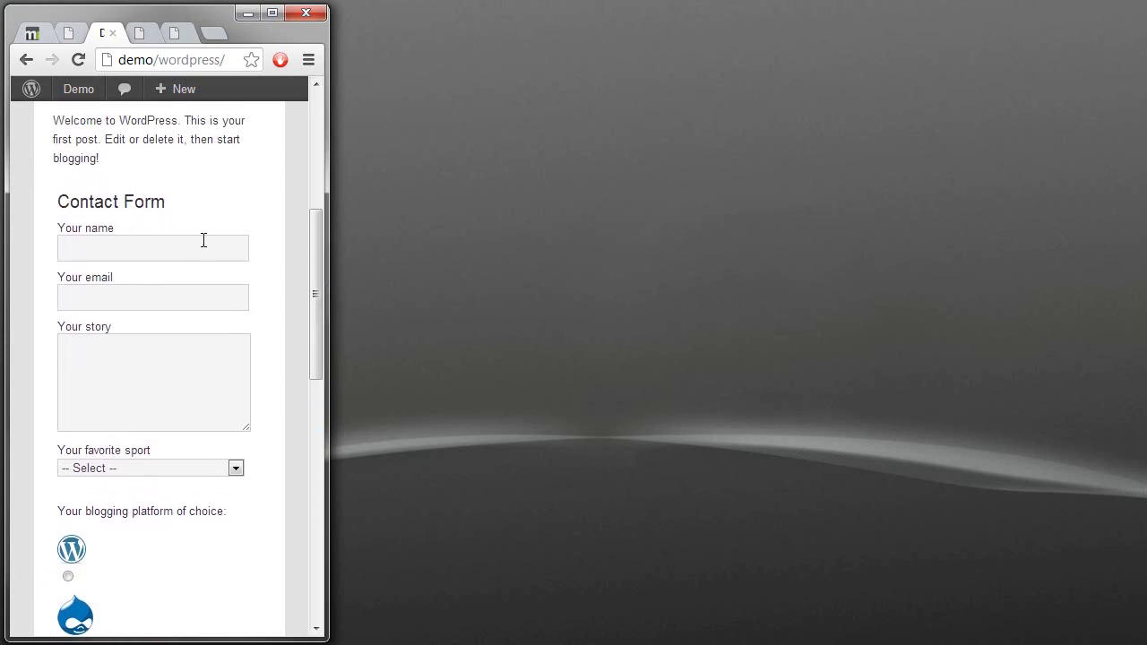
pyautogui.moveTo(317, 238); pyautogui.dragTo(1138, 307)
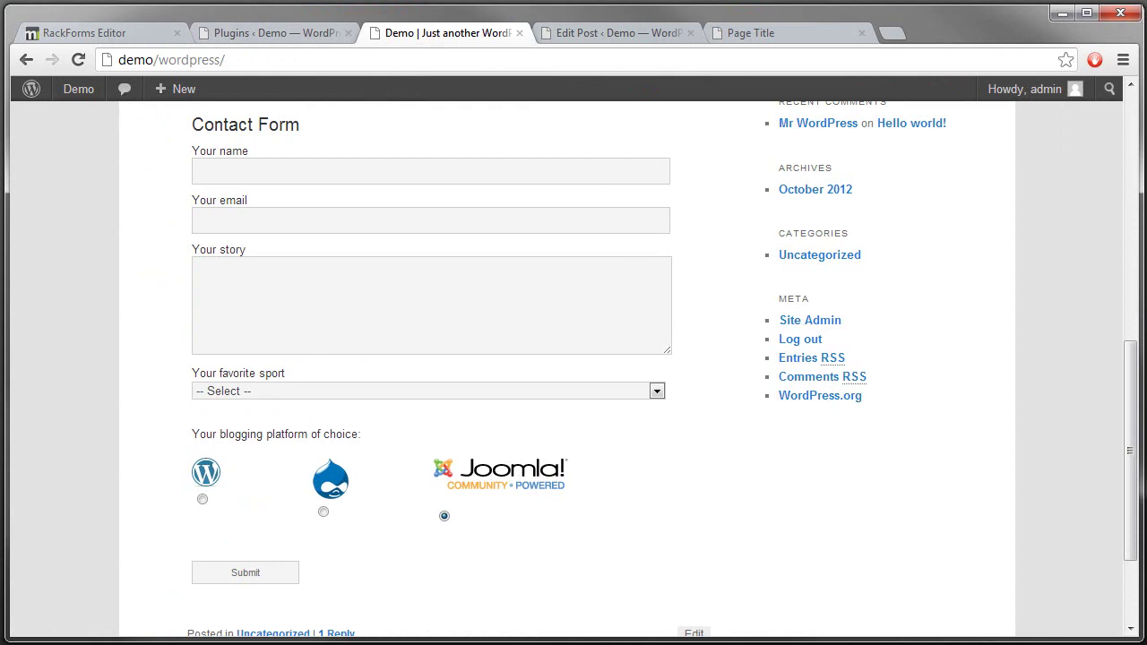
# - Check the installed Plugins list, then go back to editing the Hello world! post
pyautogui.click(308, 36)
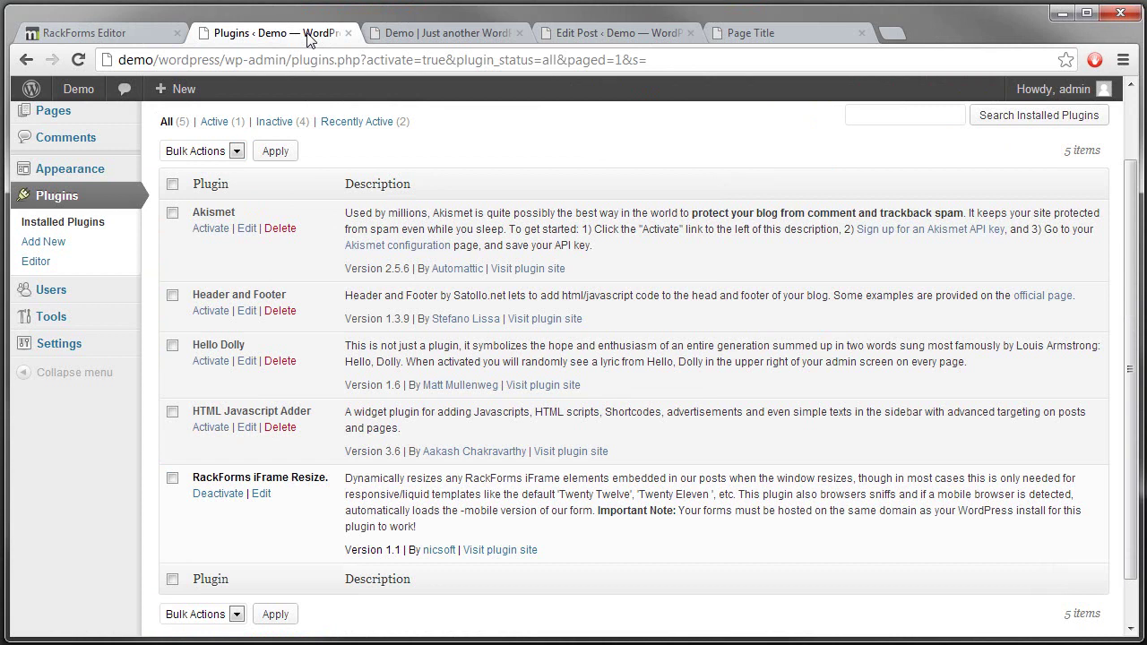
pyautogui.click(223, 502)
pyautogui.click(607, 34)
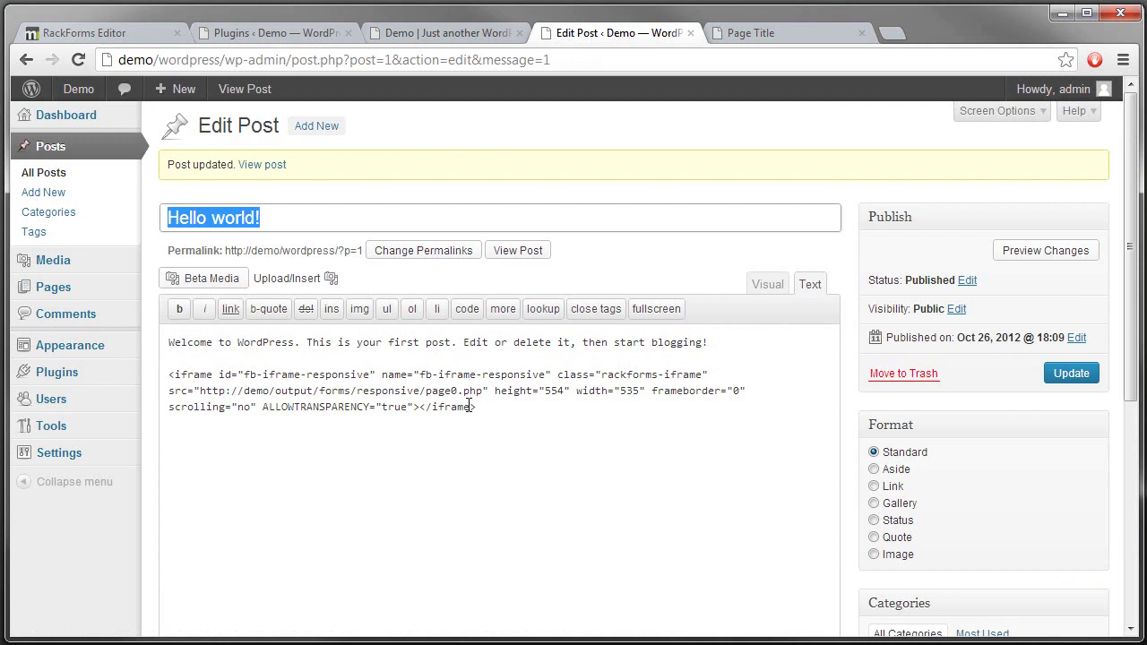
pyautogui.moveTo(491, 408); pyautogui.dragTo(169, 374)
pyautogui.click(287, 358)
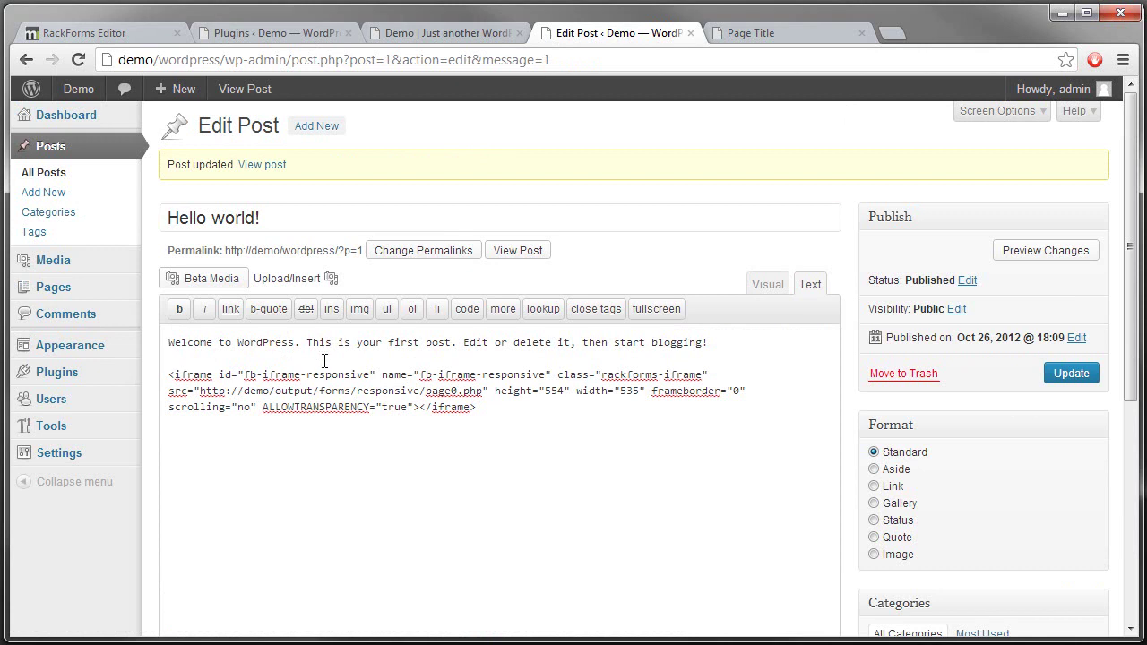
pyautogui.doubleClick(554, 392)
pyautogui.click(553, 469)
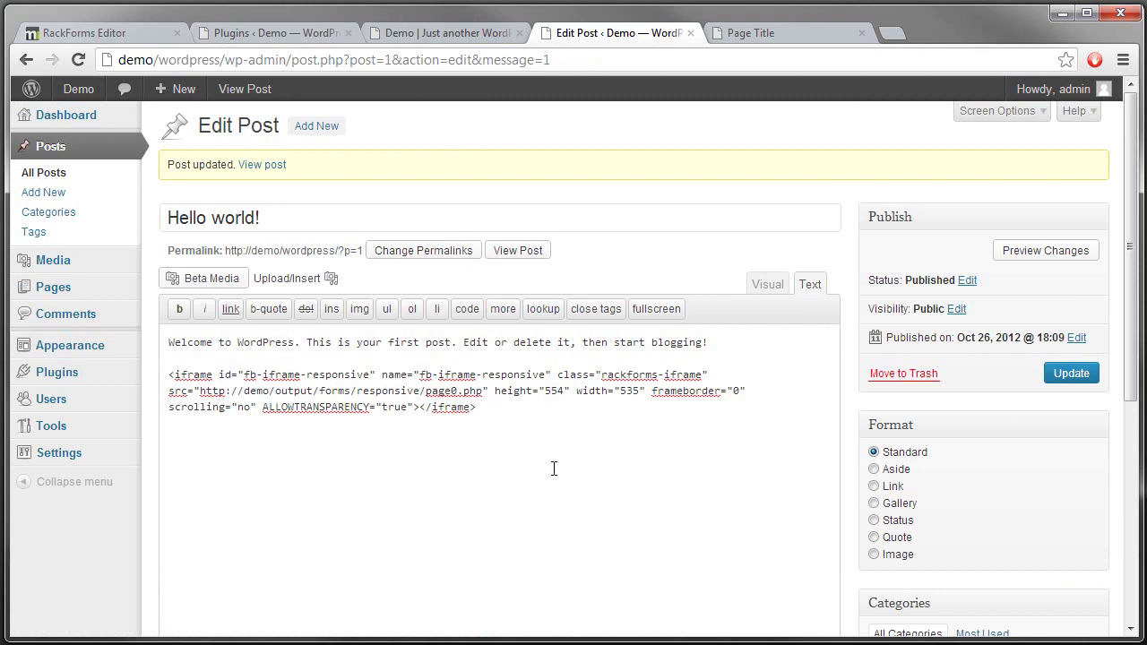